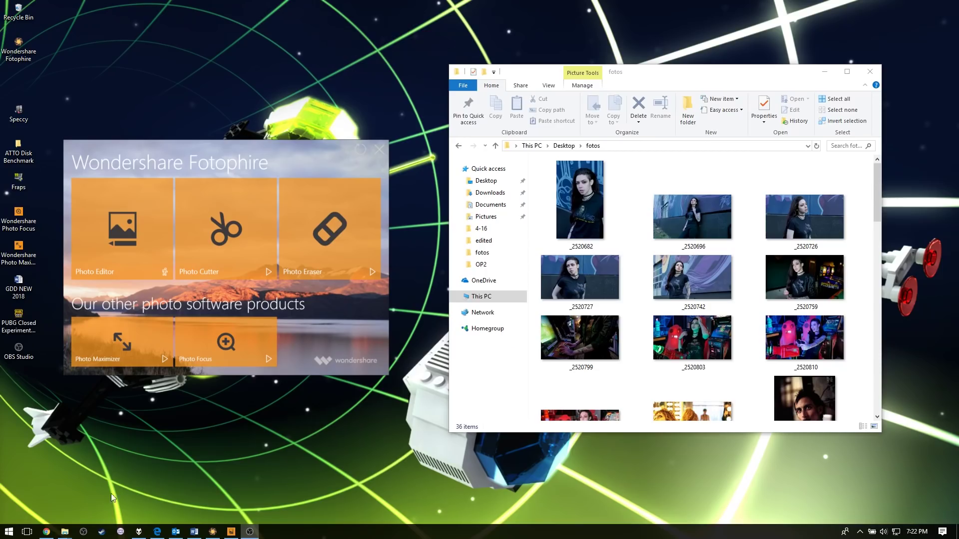
# Select img_4248 in the fotos folder and launch Fotophire's Photo Editor.
pyautogui.scroll(-5, 644, 248)
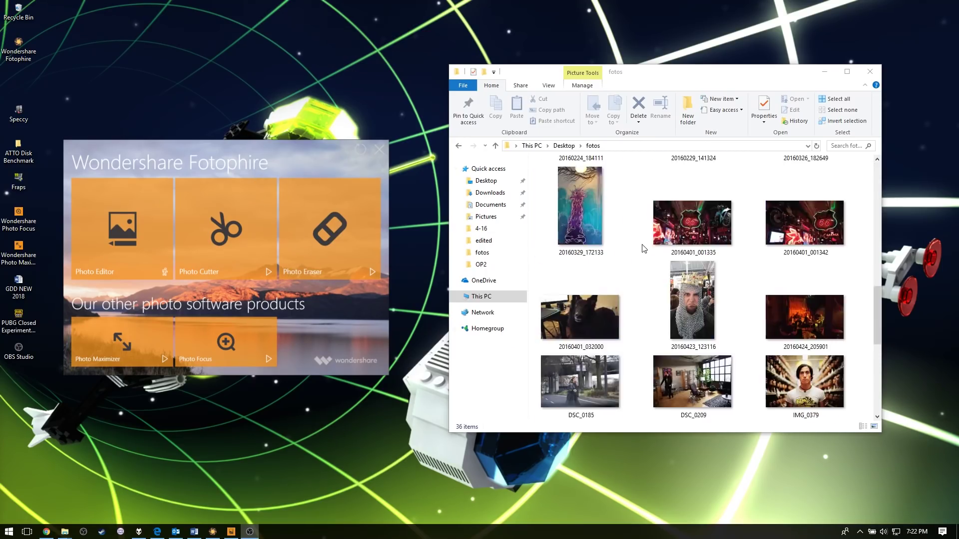
pyautogui.scroll(6, 644, 249)
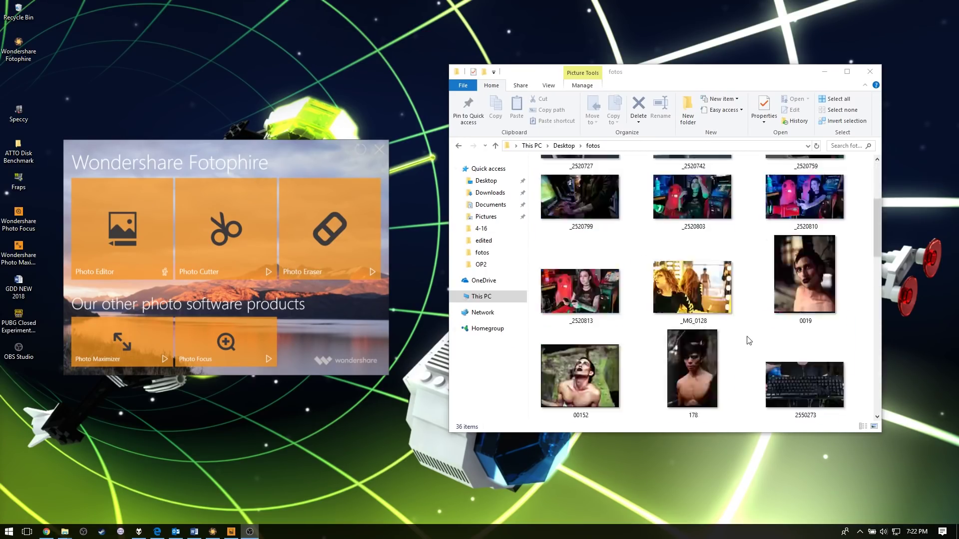
pyautogui.scroll(-1, 749, 341)
pyautogui.click(812, 185)
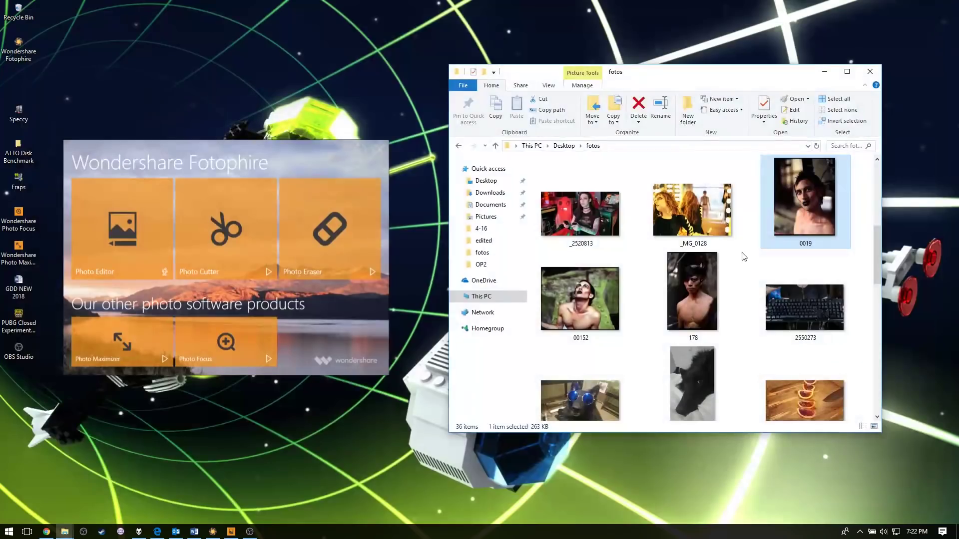
pyautogui.scroll(3, 669, 302)
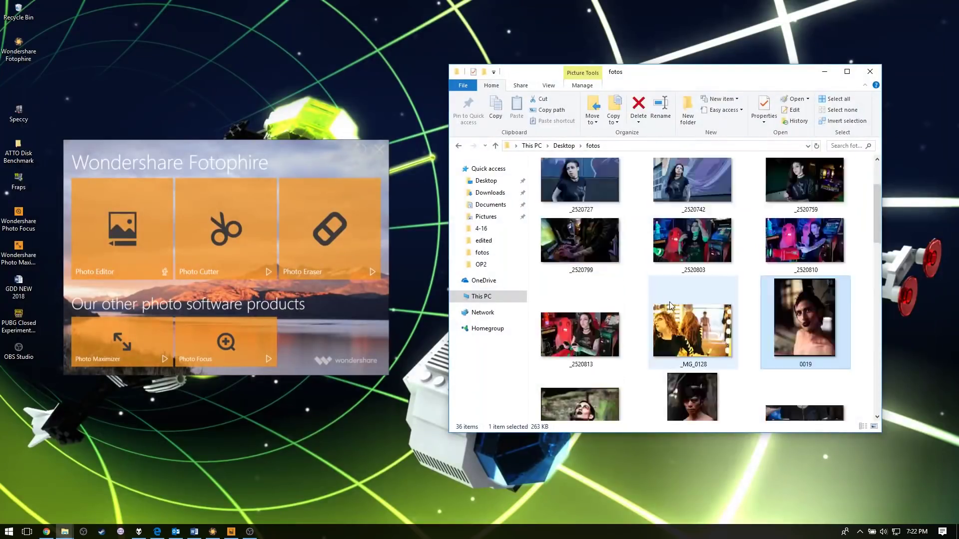
pyautogui.scroll(-3, 684, 355)
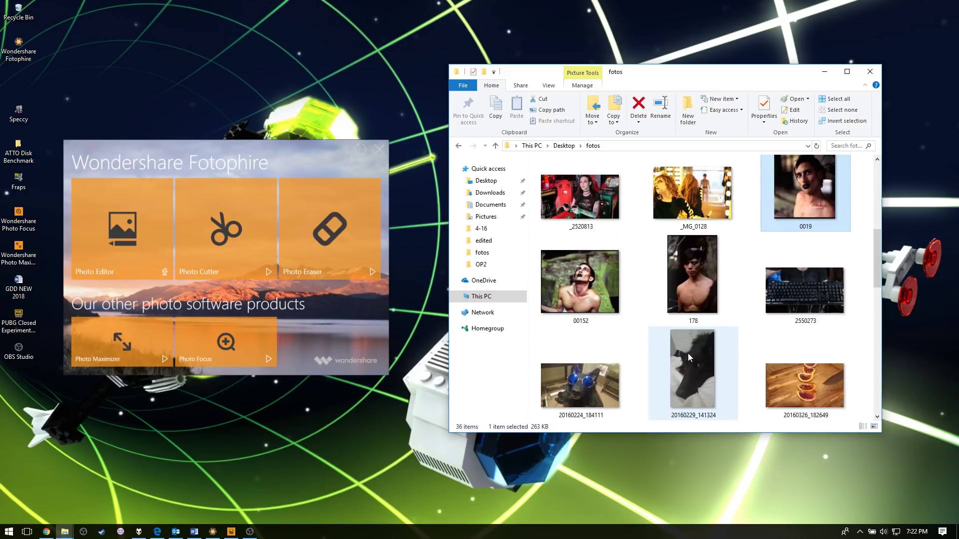
pyautogui.scroll(5, 688, 352)
pyautogui.scroll(-15, 687, 352)
pyautogui.click(692, 287)
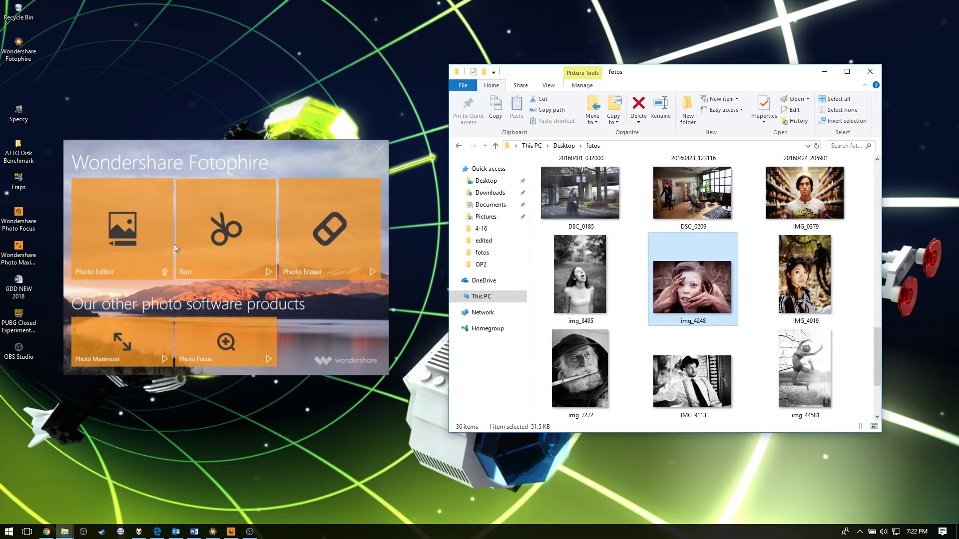
pyautogui.click(105, 237)
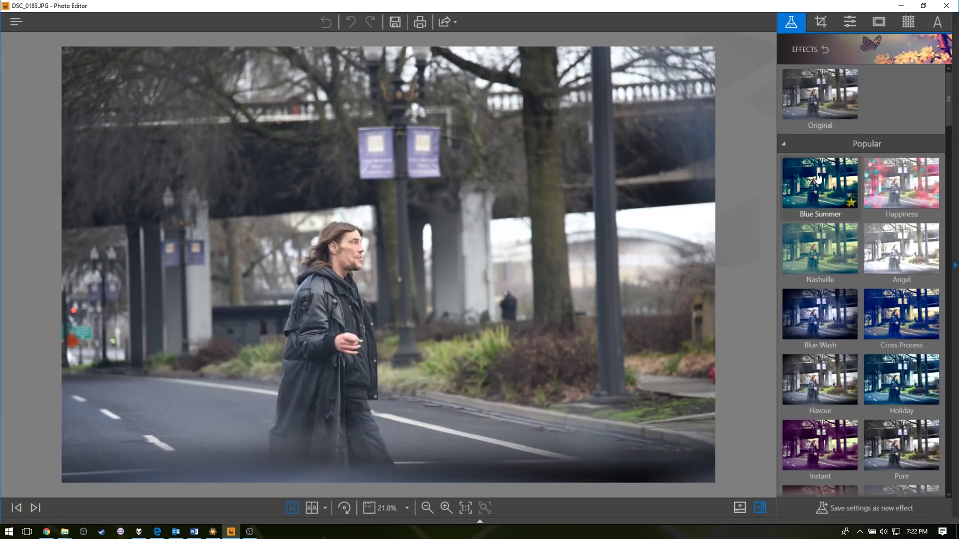
# Preview the Angel, Nashville, Blue Wash, Flavour, Holiday, Red Wash, Silver, Sunny and Sutro effects.
pyautogui.scroll(-1, 814, 198)
pyautogui.click(867, 226)
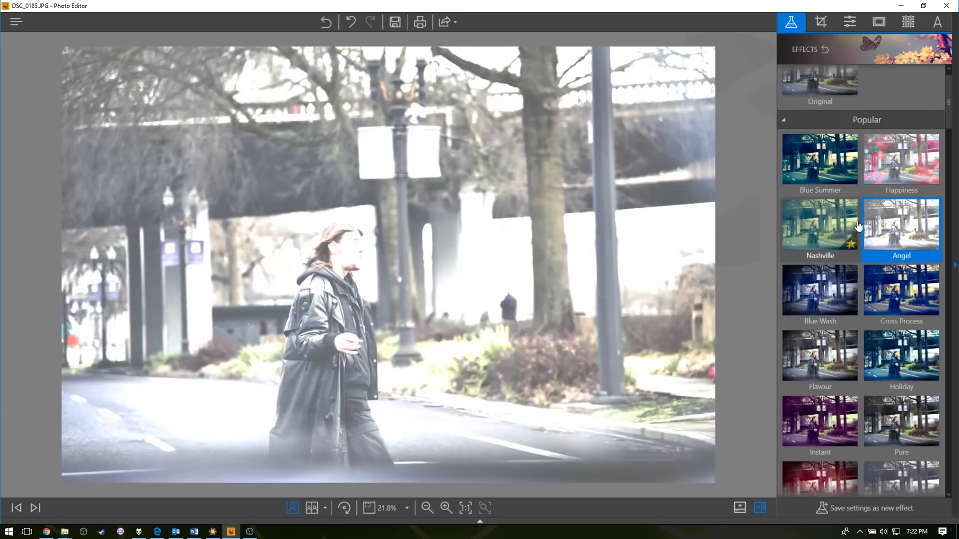
pyautogui.click(840, 229)
pyautogui.click(824, 293)
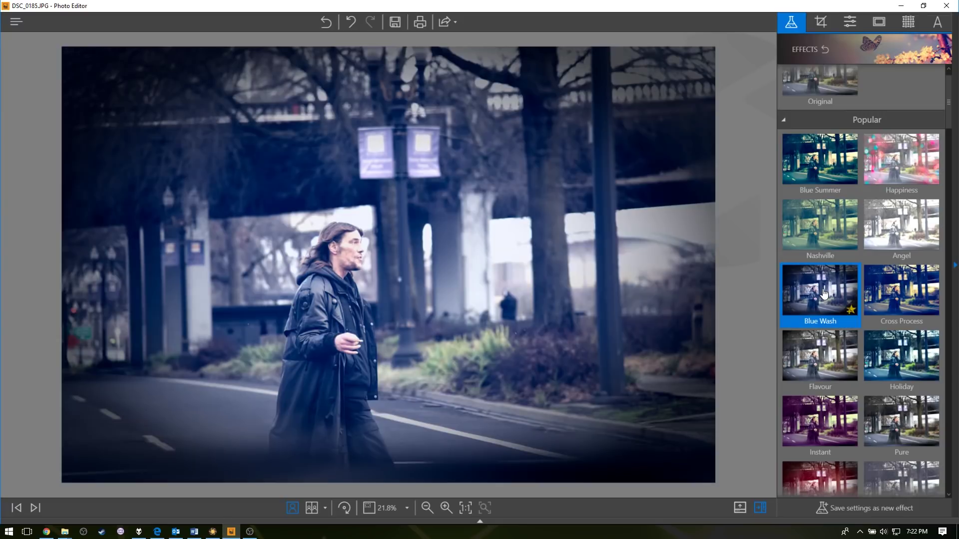
pyautogui.scroll(-3, 824, 293)
pyautogui.click(825, 289)
pyautogui.press('Right')
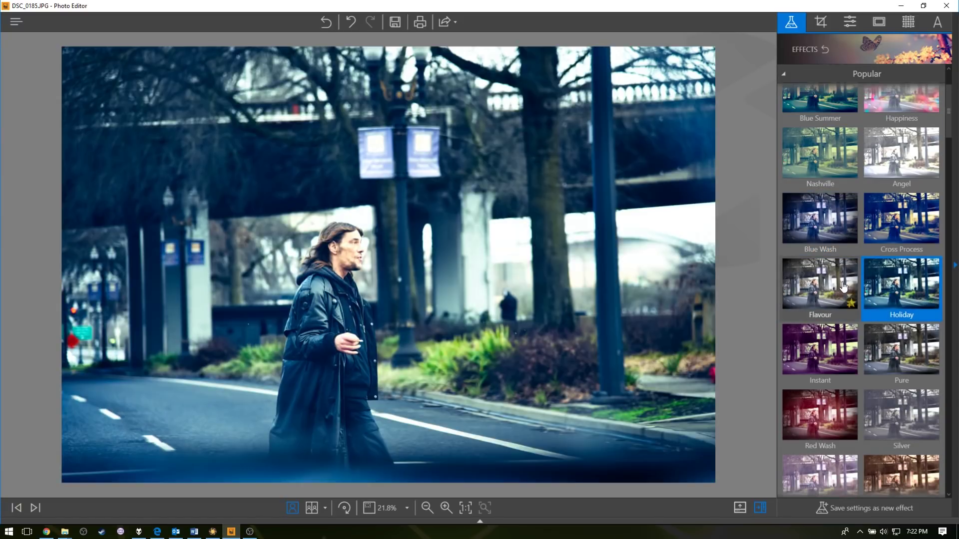
pyautogui.scroll(-5, 810, 226)
pyautogui.click(818, 297)
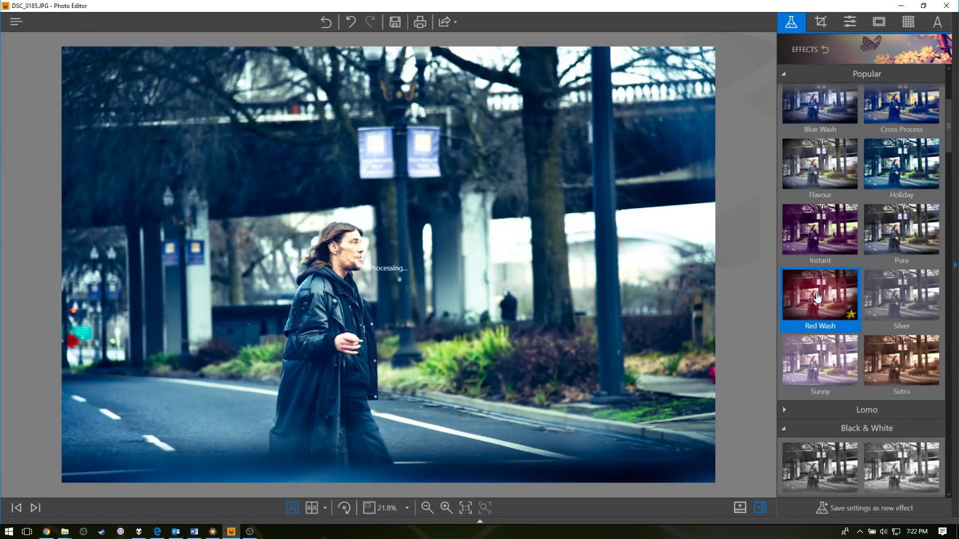
pyautogui.click(884, 296)
pyautogui.click(848, 376)
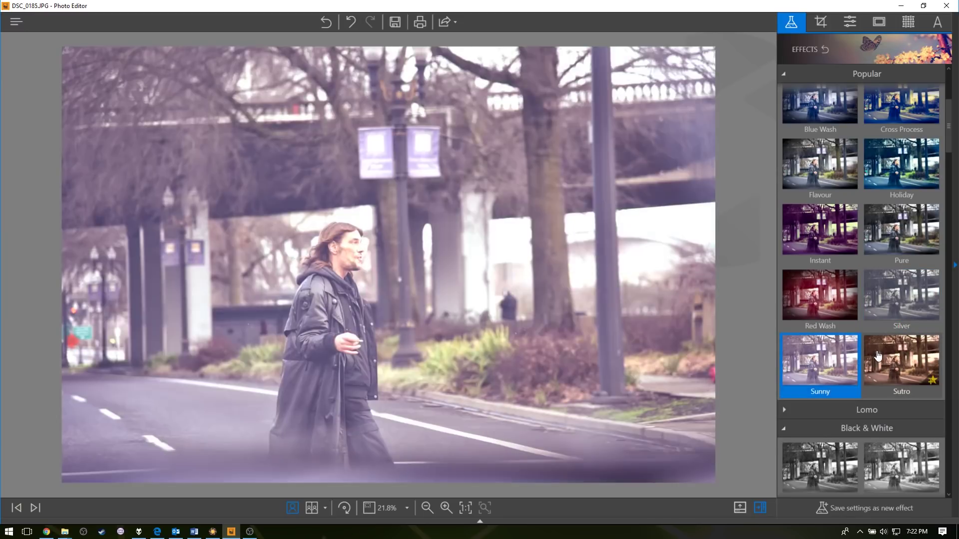
pyautogui.click(878, 356)
# Apply Intense, then settle on the black-and-white Poster effect and toggle the Before/After comparison.
pyautogui.scroll(-3, 878, 356)
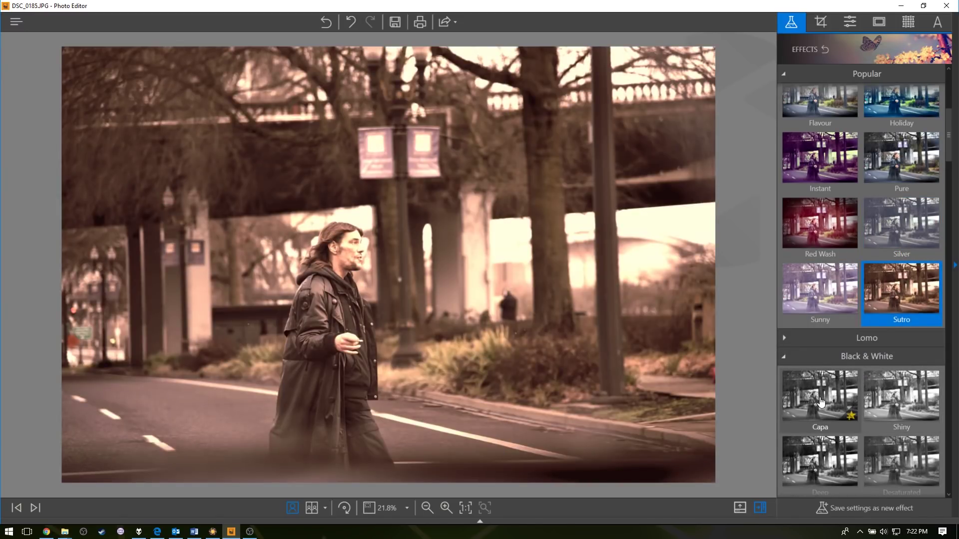
pyautogui.scroll(-4, 820, 400)
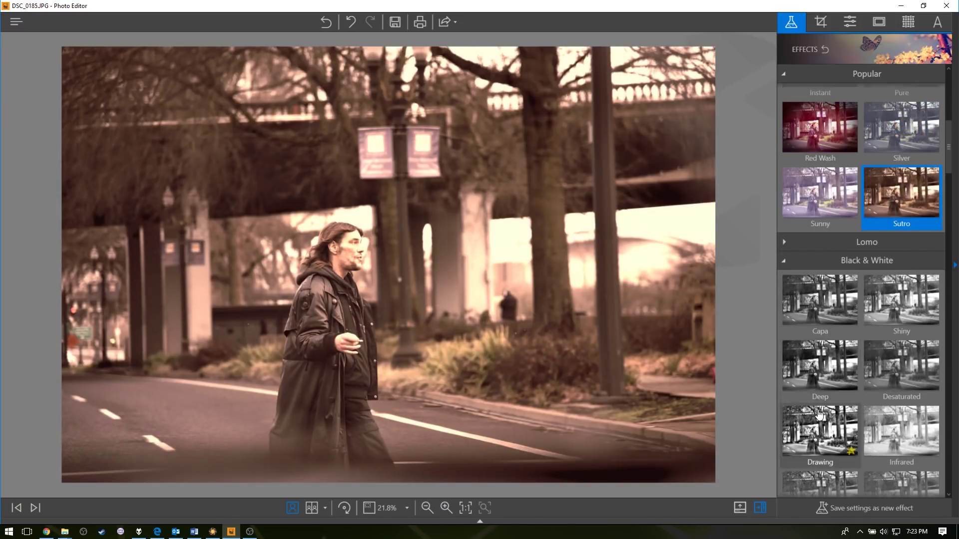
pyautogui.scroll(-5, 819, 414)
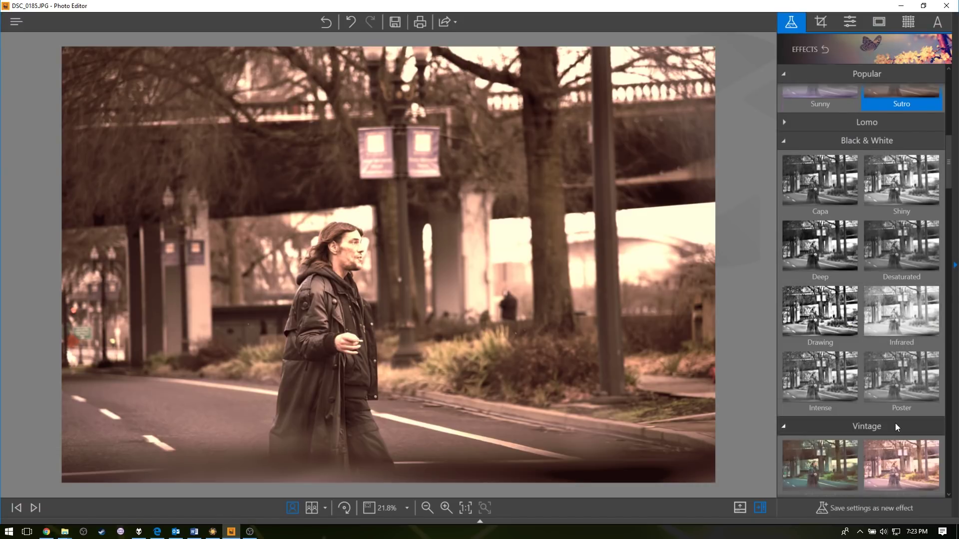
pyautogui.click(817, 390)
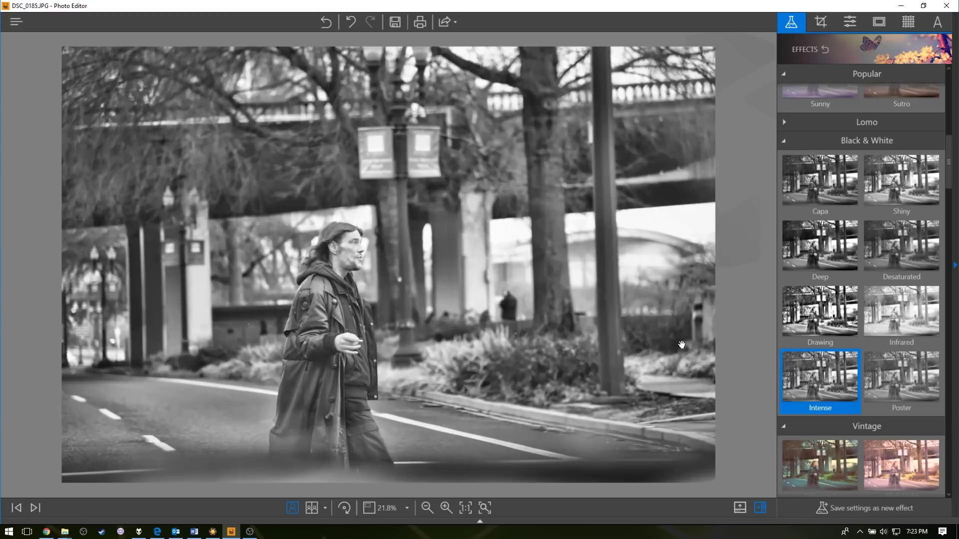
pyautogui.click(882, 384)
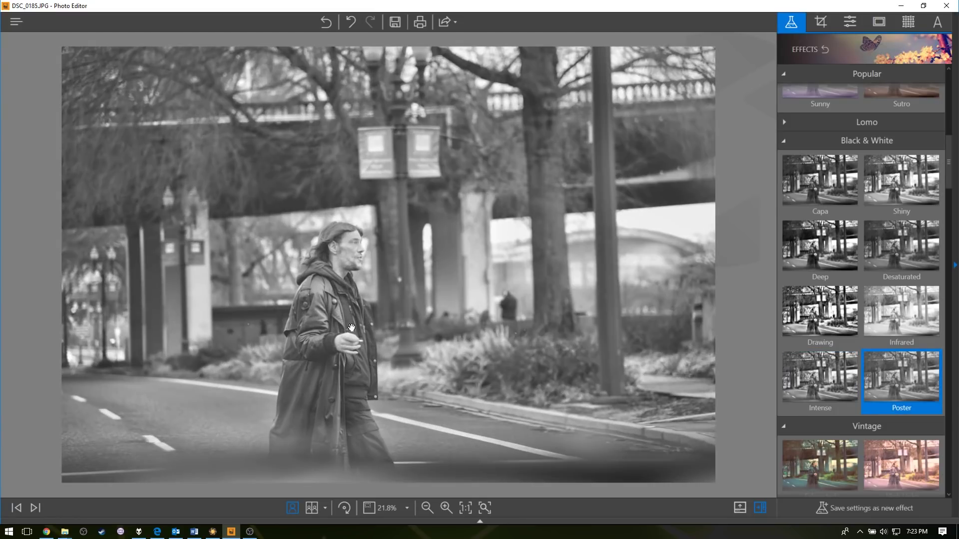
pyautogui.click(313, 508)
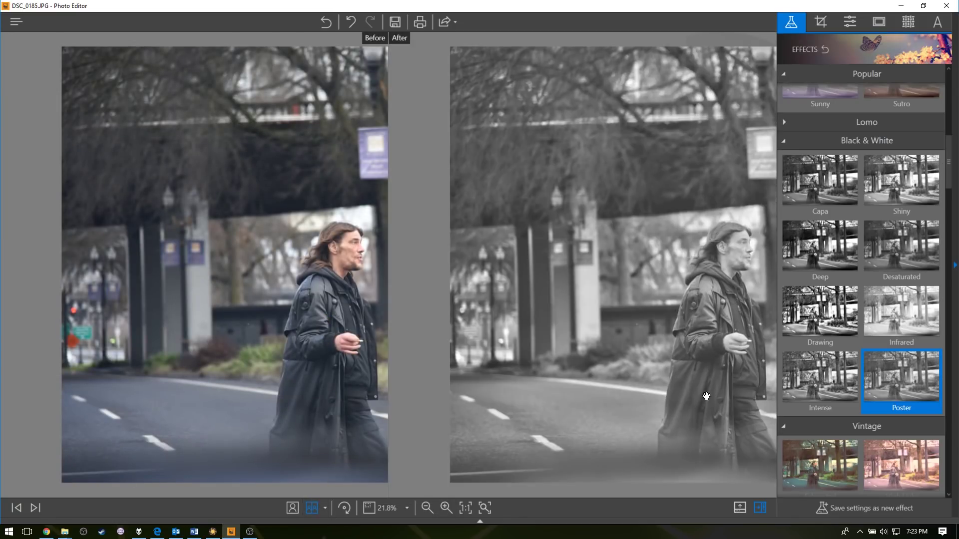
pyautogui.click(293, 508)
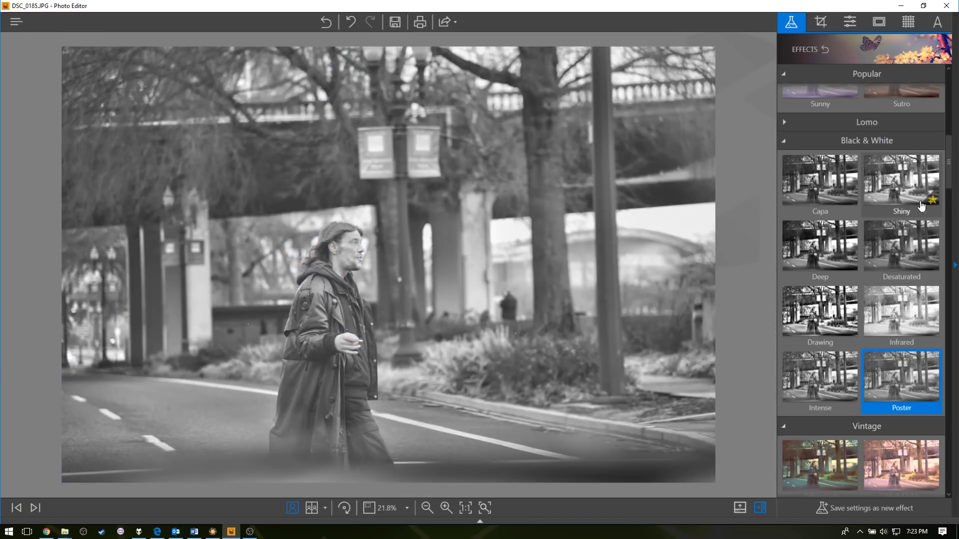
pyautogui.moveTo(949, 149); pyautogui.dragTo(948, 100)
# Lower the street photo's Clarity slider from +100% to +93% in Adjustments.
pyautogui.click(850, 22)
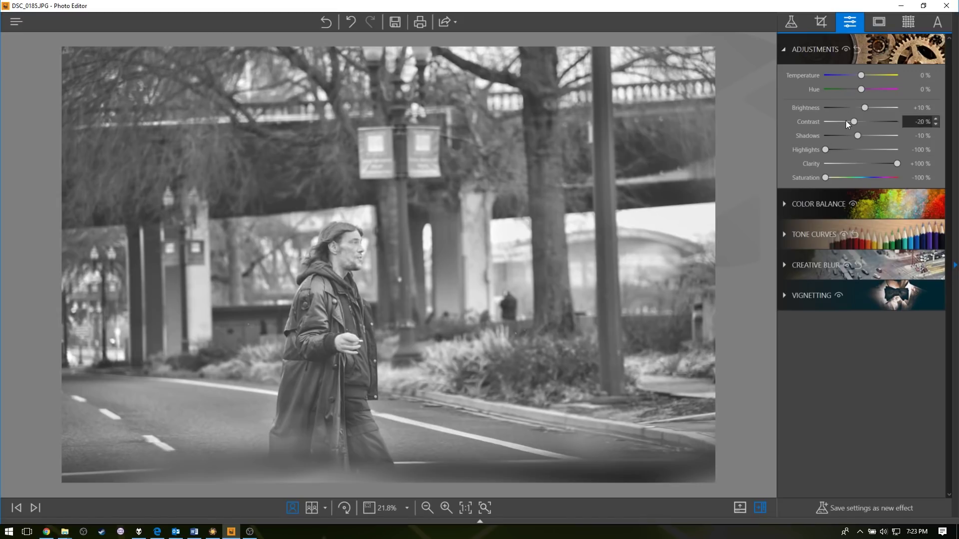
pyautogui.moveTo(900, 164)
pyautogui.mouseDown()
pyautogui.moveTo(876, 165)
pyautogui.moveTo(895, 163)
pyautogui.mouseUp()
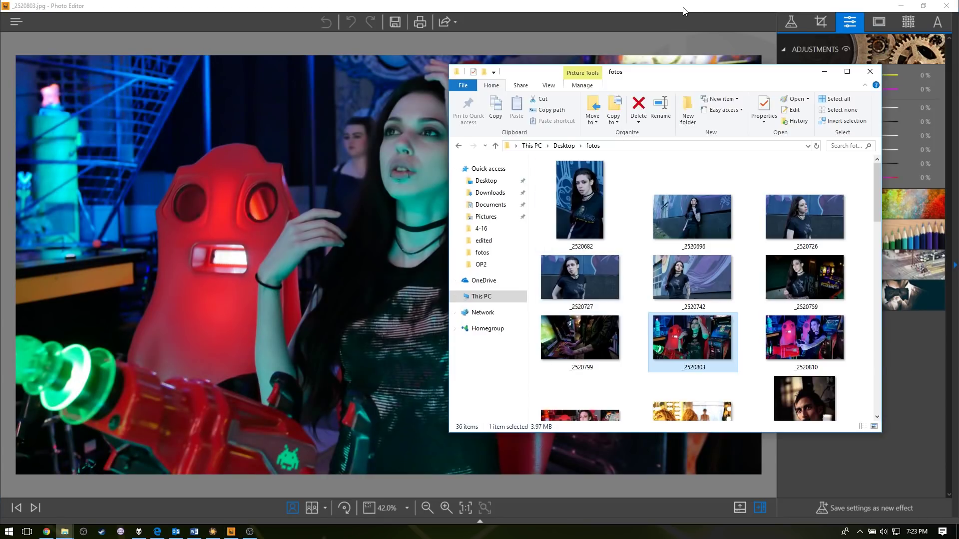
# Bring the Photo Editor window with _2520803.jpg to the front.
pyautogui.click(683, 11)
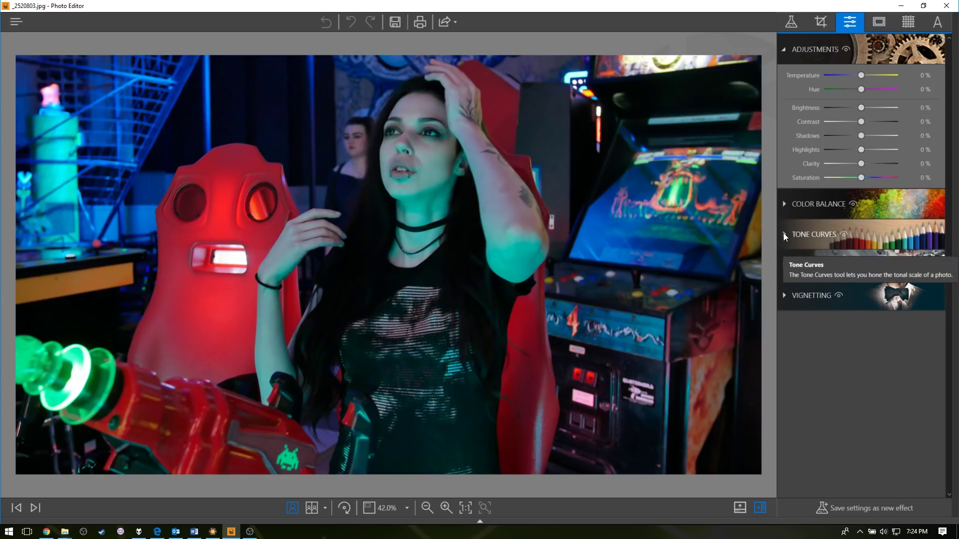
# Give the arcade portrait a -82% vignette and a tilt-shift creative blur.
pyautogui.click(784, 295)
pyautogui.moveTo(863, 199); pyautogui.dragTo(832, 203)
pyautogui.click(857, 142)
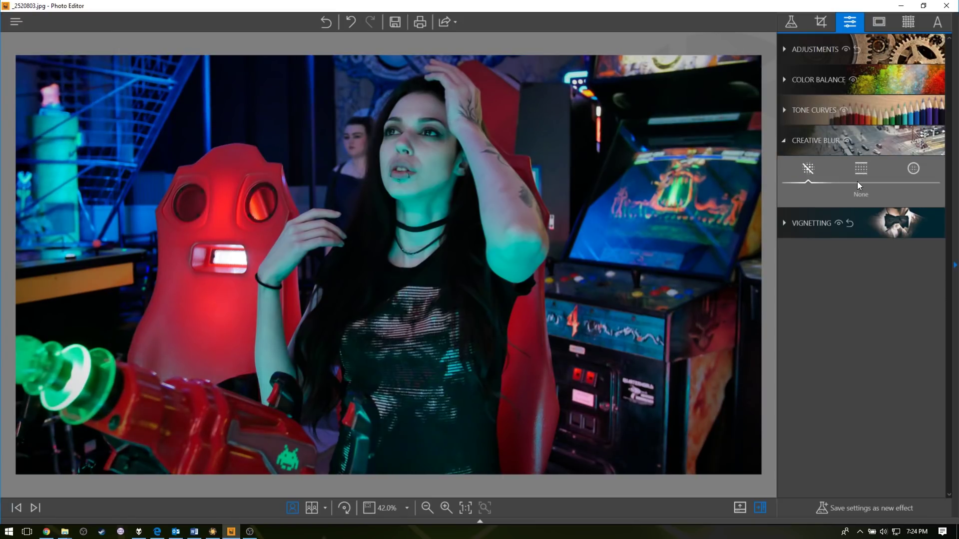
pyautogui.click(861, 170)
# Try the wooden and white ornate frames, then overlay a rainbow Light Leak texture.
pyautogui.click(879, 22)
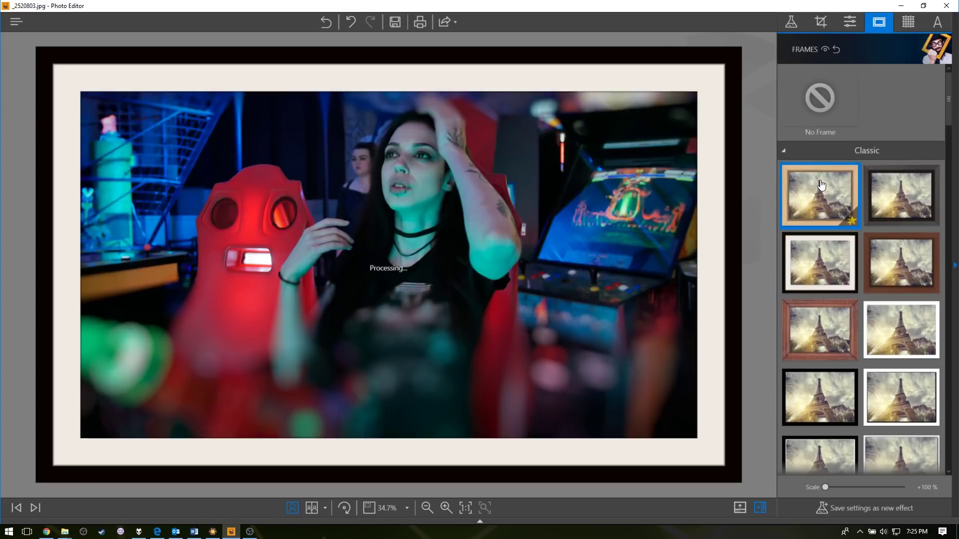
pyautogui.click(820, 330)
pyautogui.scroll(-5, 839, 412)
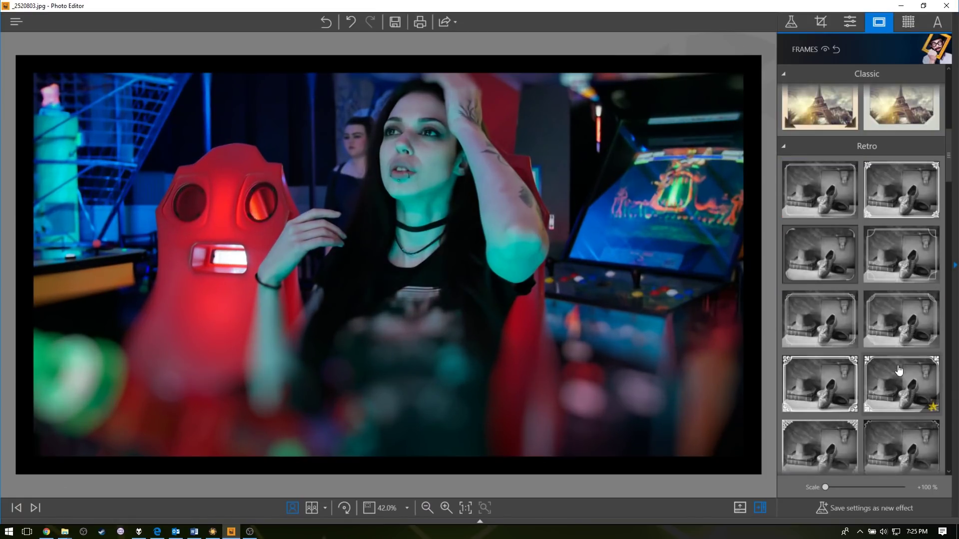
pyautogui.click(905, 324)
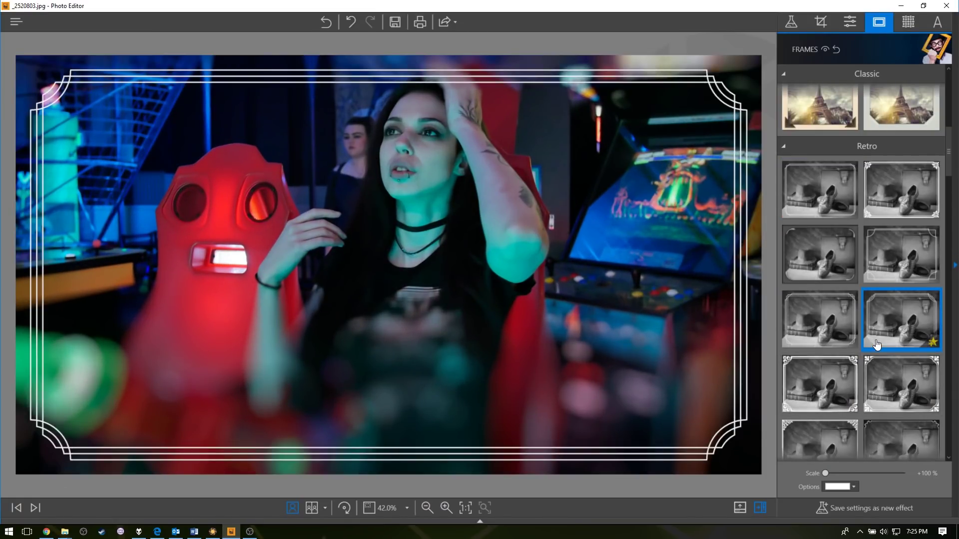
pyautogui.click(908, 21)
pyautogui.click(843, 195)
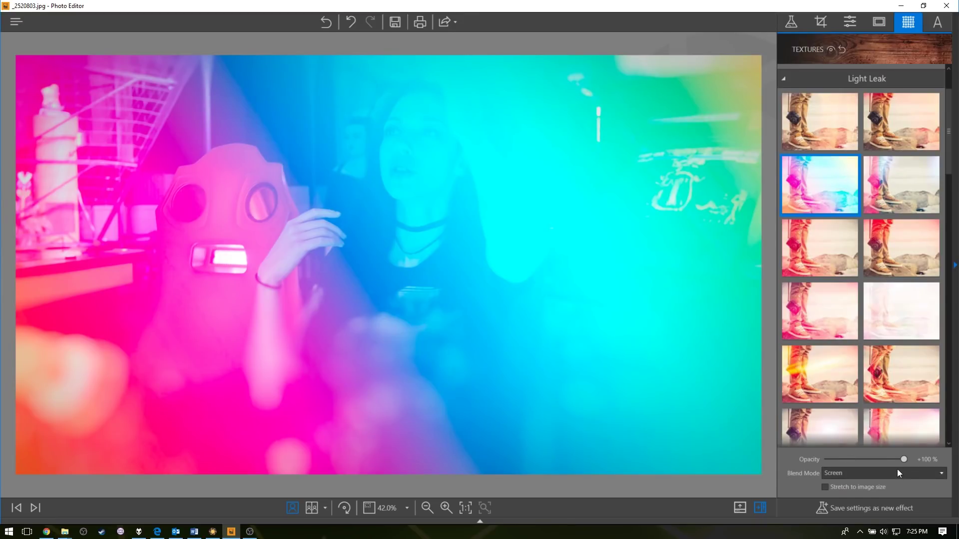
# Try pink and other light leaks, settling on the cyan light leak at +40% opacity.
pyautogui.moveTo(904, 459); pyautogui.dragTo(837, 461)
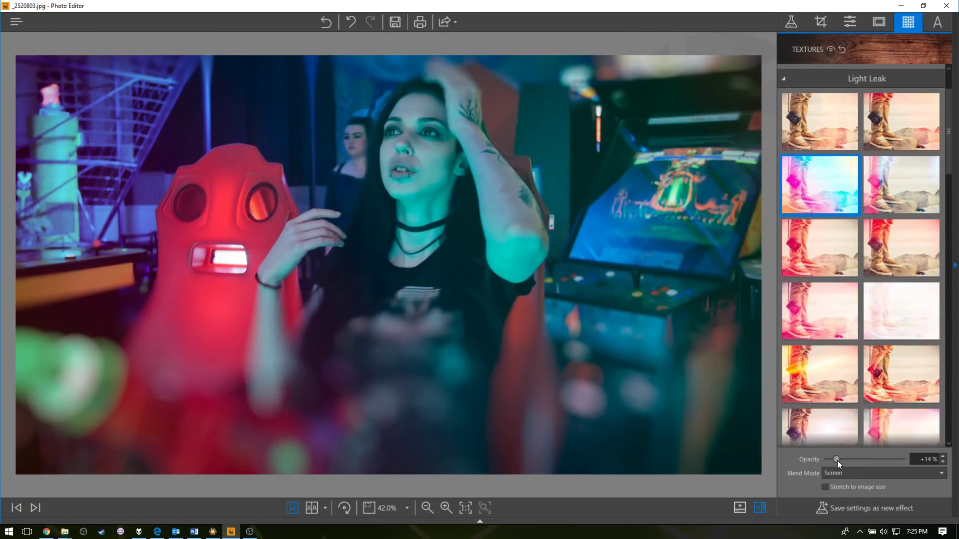
pyautogui.click(829, 319)
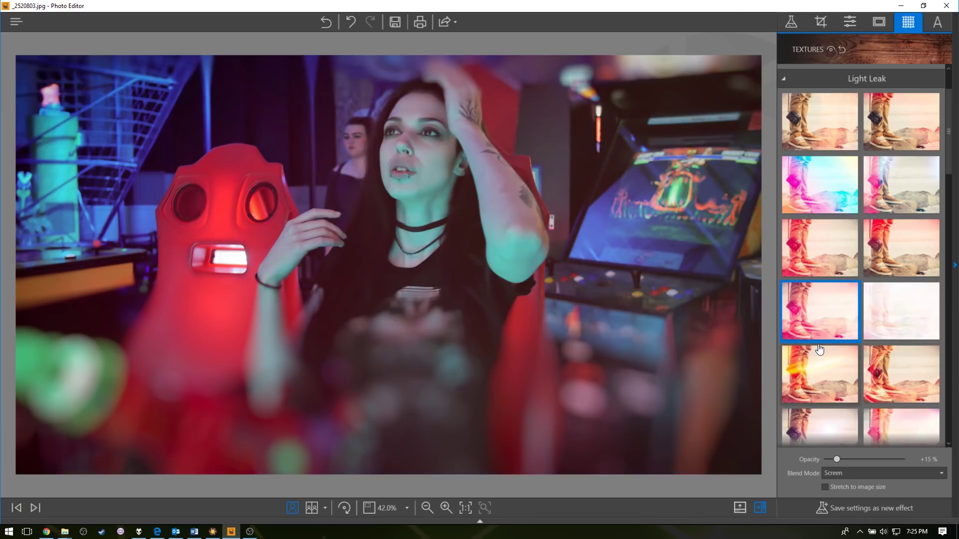
pyautogui.moveTo(836, 459); pyautogui.dragTo(833, 459)
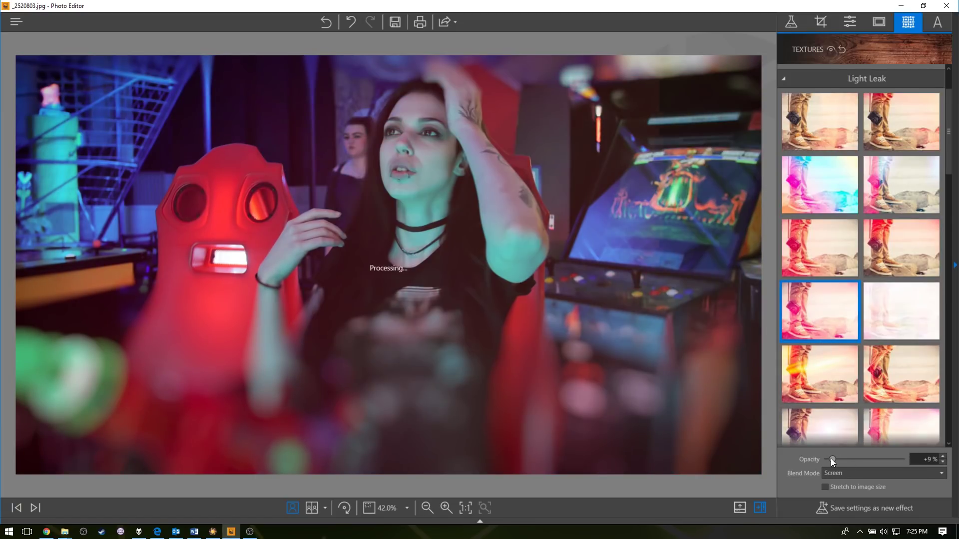
pyautogui.scroll(-2, 818, 376)
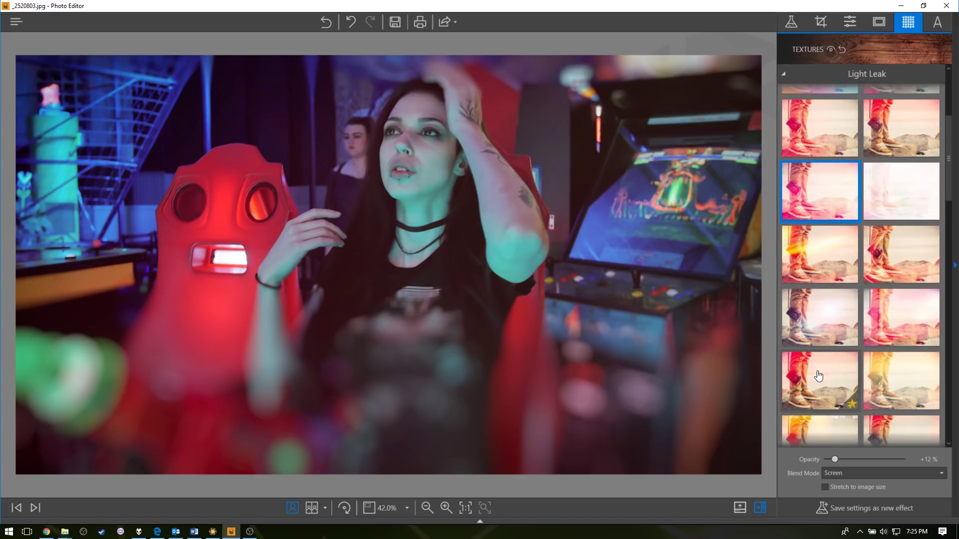
pyautogui.click(818, 376)
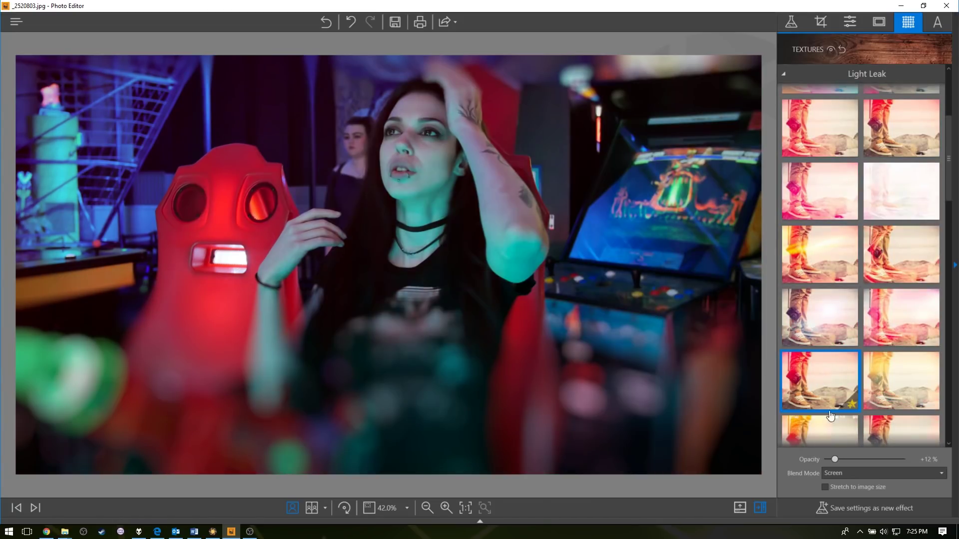
pyautogui.scroll(2, 826, 246)
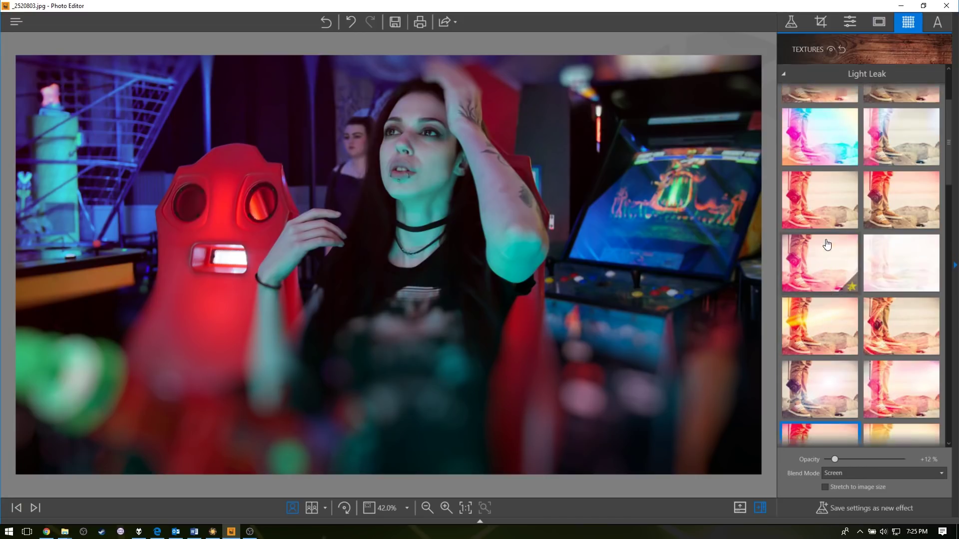
pyautogui.click(893, 167)
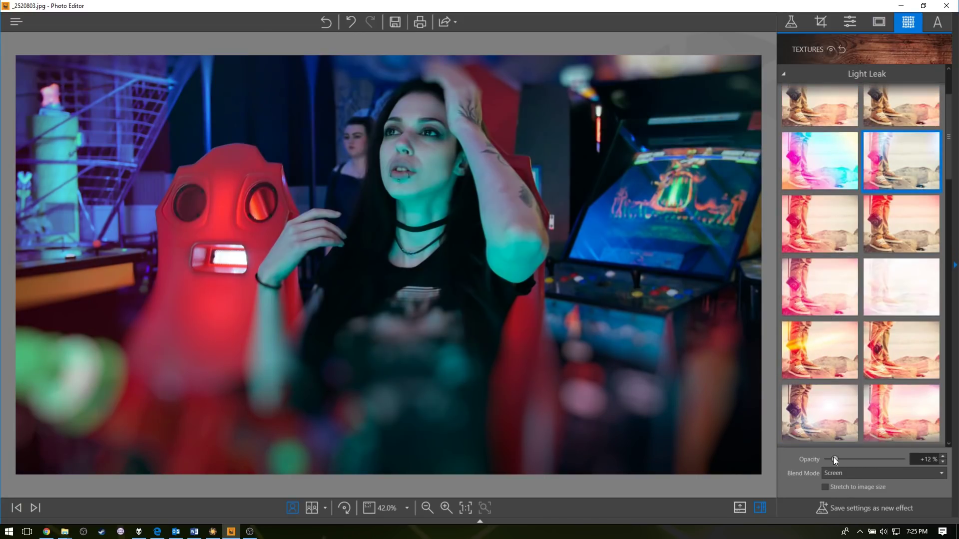
pyautogui.moveTo(834, 459); pyautogui.dragTo(855, 460)
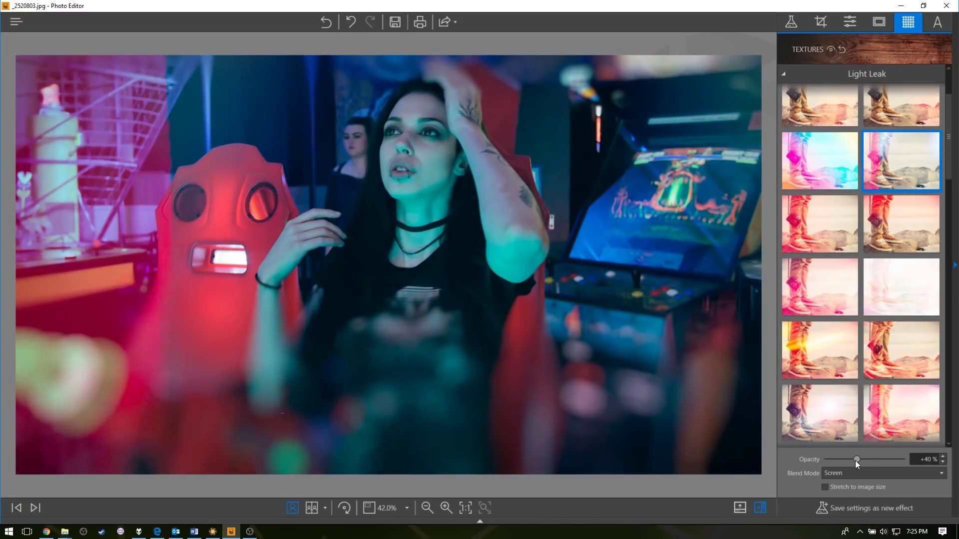
pyautogui.scroll(-3, 829, 397)
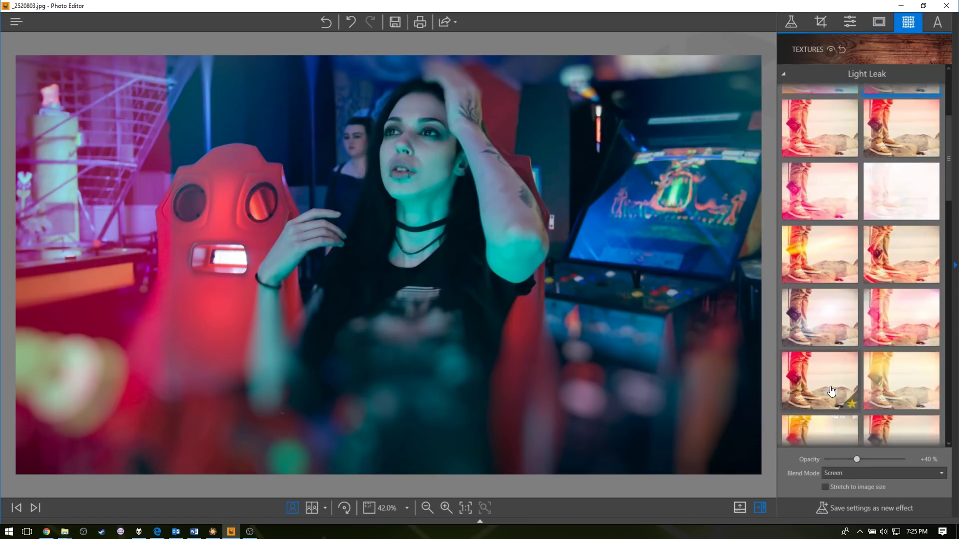
# Apply the first Grain texture and cycle its blend mode through Darken, Hard Mix, back to Overlay.
pyautogui.click(833, 332)
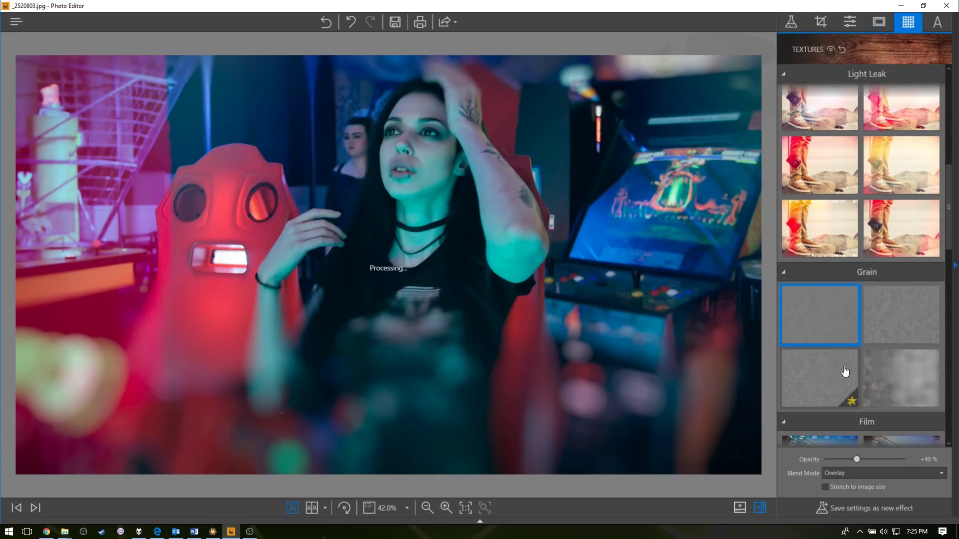
pyautogui.moveTo(856, 460); pyautogui.dragTo(842, 460)
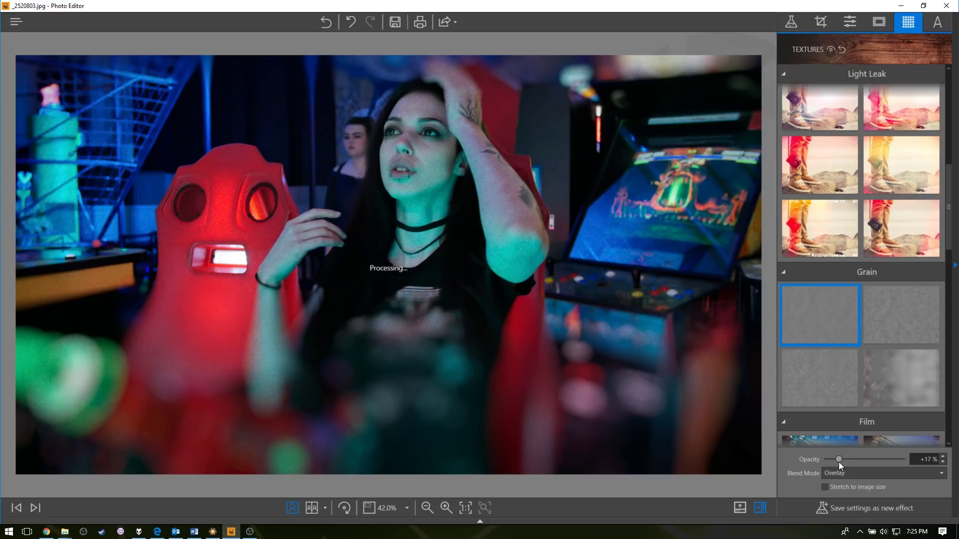
pyautogui.click(847, 470)
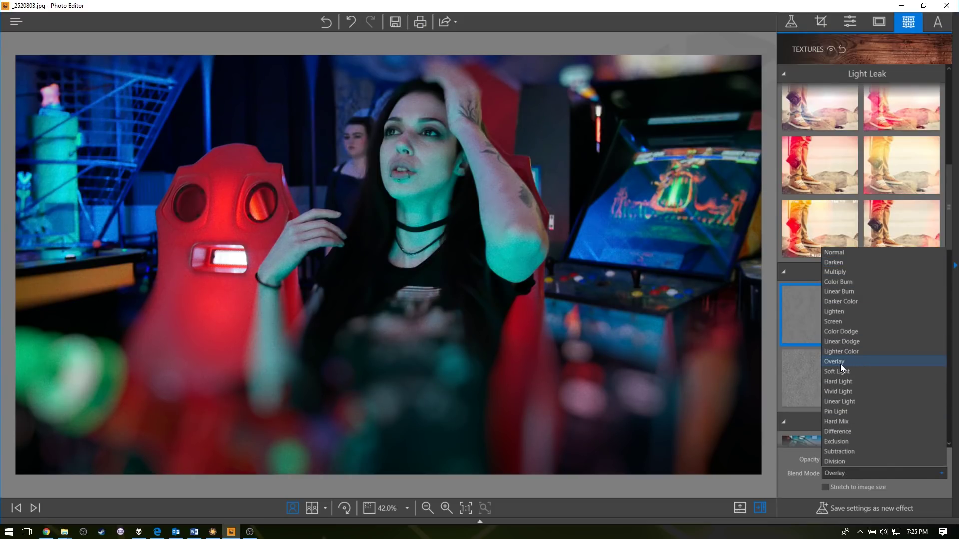
pyautogui.click(841, 263)
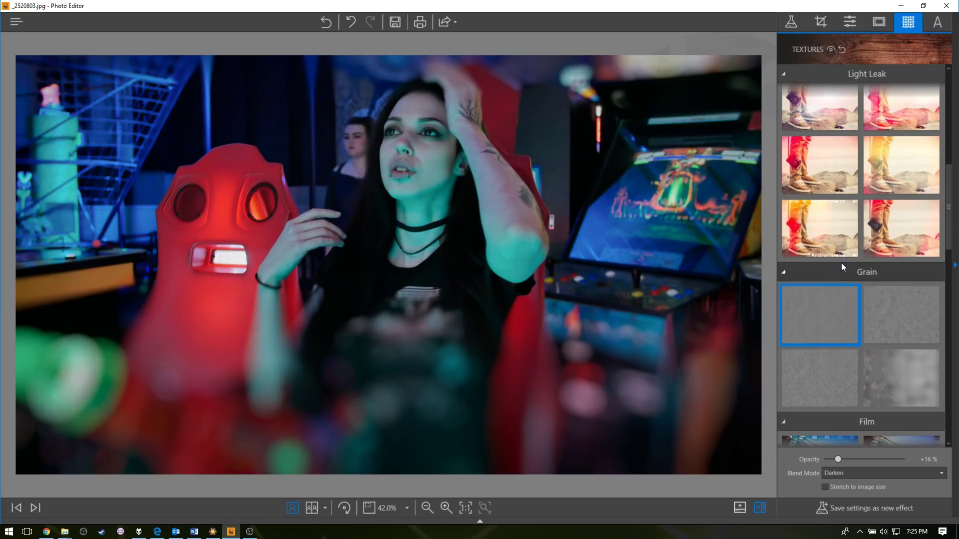
pyautogui.click(842, 478)
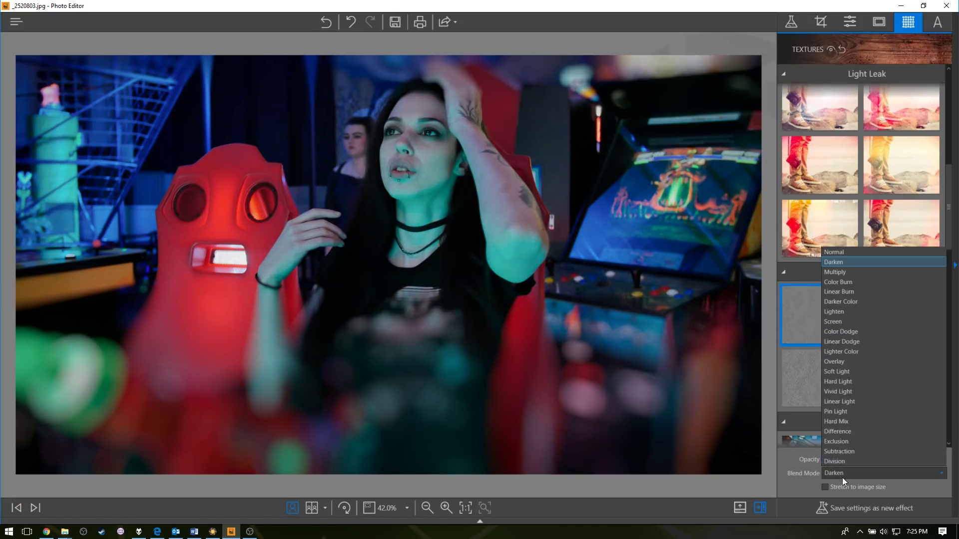
pyautogui.click(849, 426)
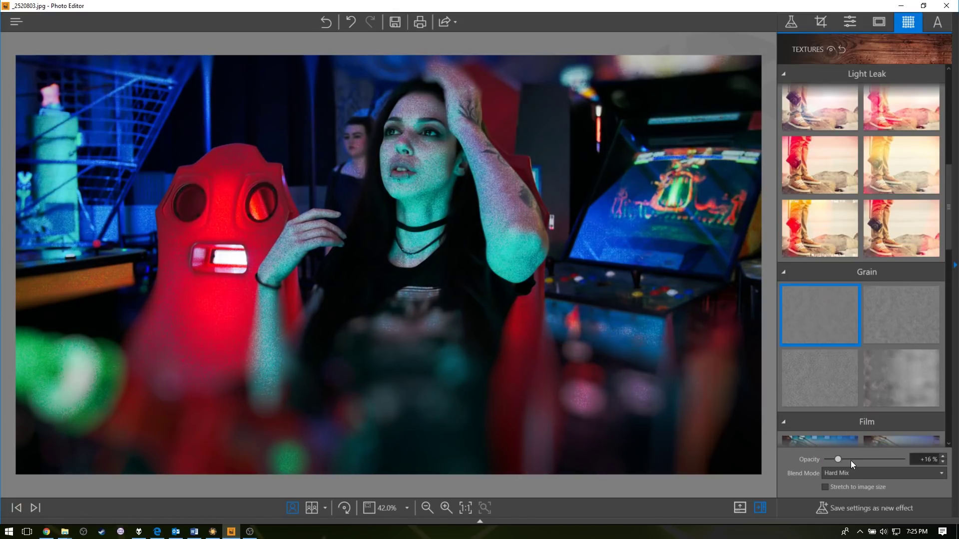
pyautogui.click(853, 475)
pyautogui.click(849, 361)
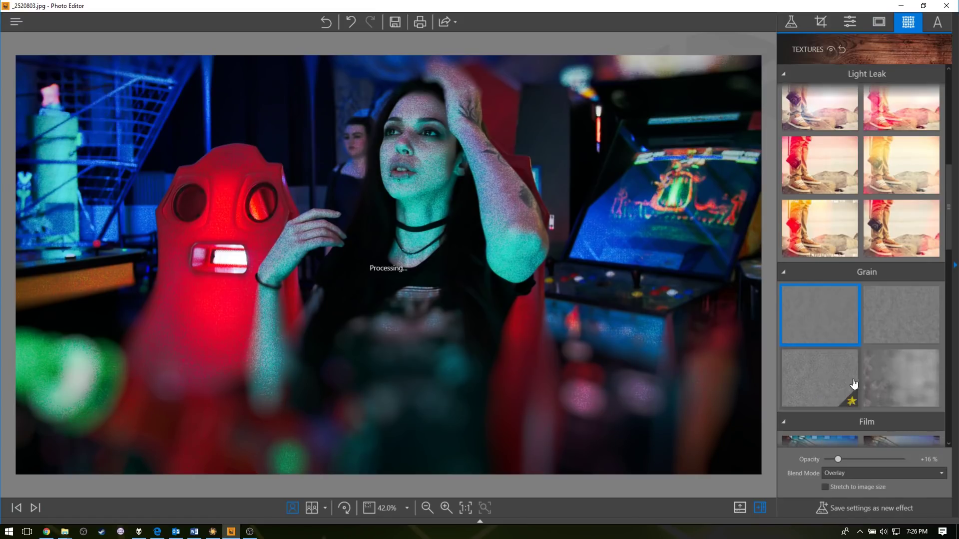
# Try two Film textures on the arcade portrait.
pyautogui.scroll(-8, 850, 375)
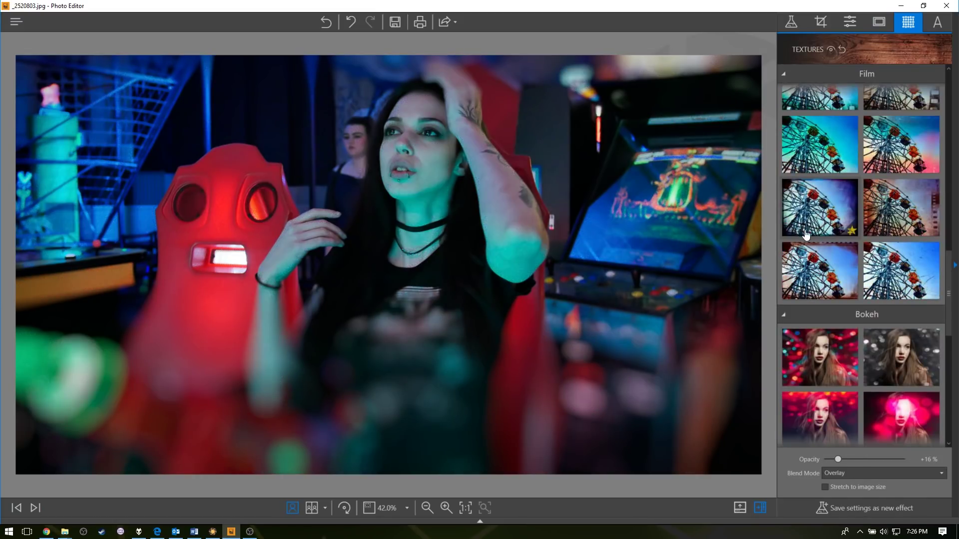
pyautogui.click(827, 163)
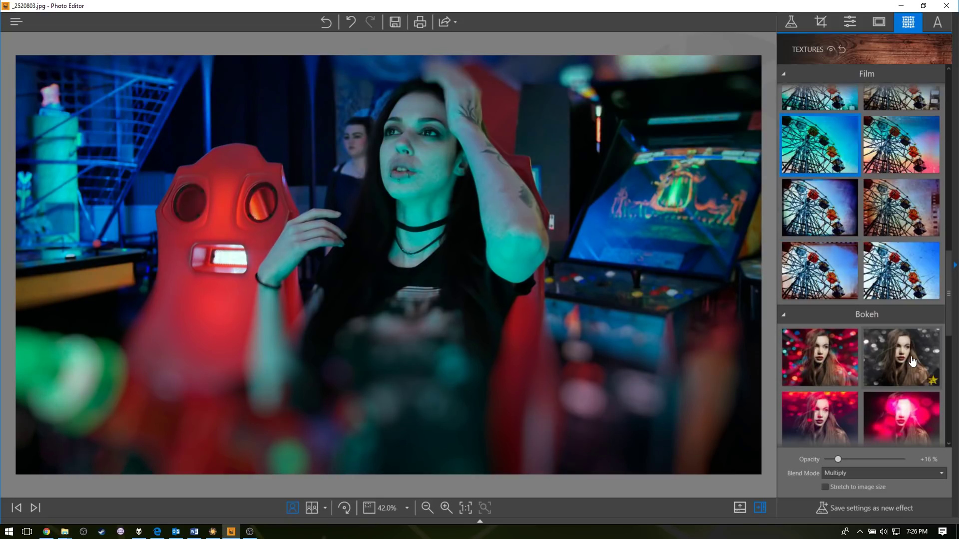
pyautogui.click(831, 221)
pyautogui.scroll(5, 844, 210)
pyautogui.scroll(-2, 849, 192)
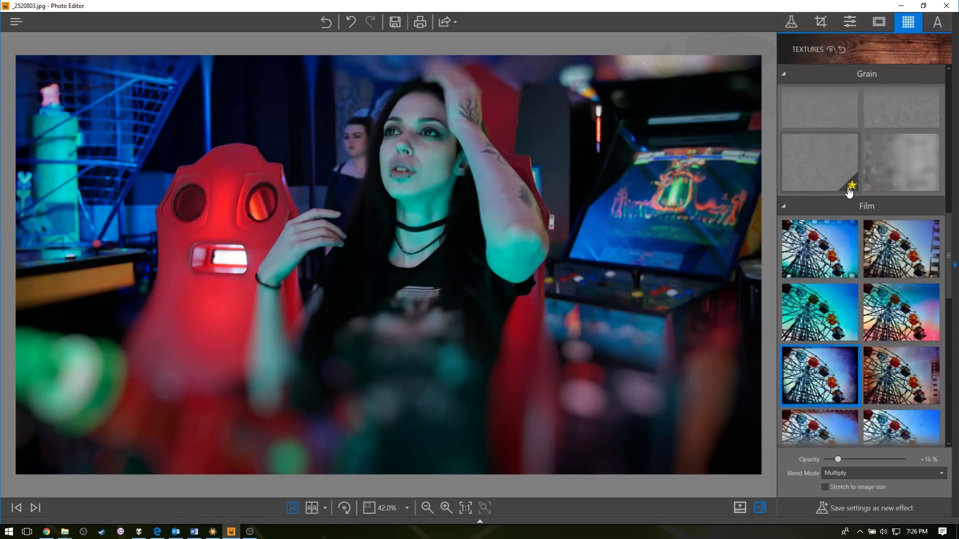
pyautogui.scroll(-3, 849, 192)
# Compare pink and multicolour Bokeh, keeping the multicolour Bokeh at about +28% opacity.
pyautogui.click(835, 320)
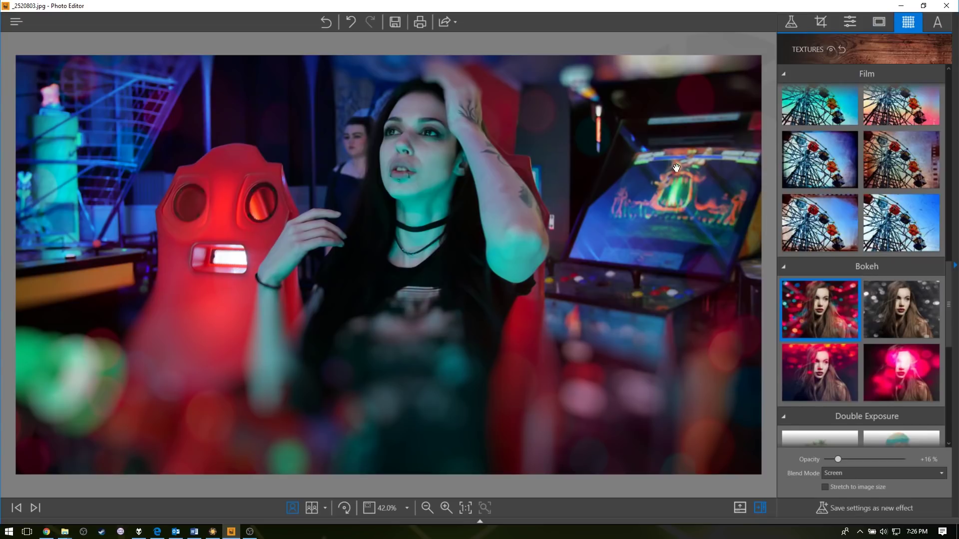
pyautogui.click(901, 372)
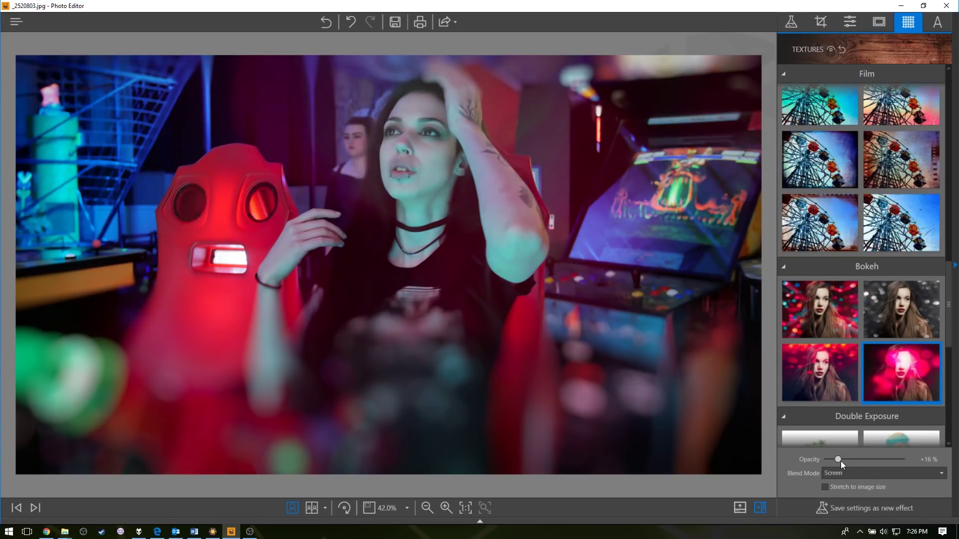
pyautogui.moveTo(838, 459); pyautogui.dragTo(904, 459)
pyautogui.click(839, 314)
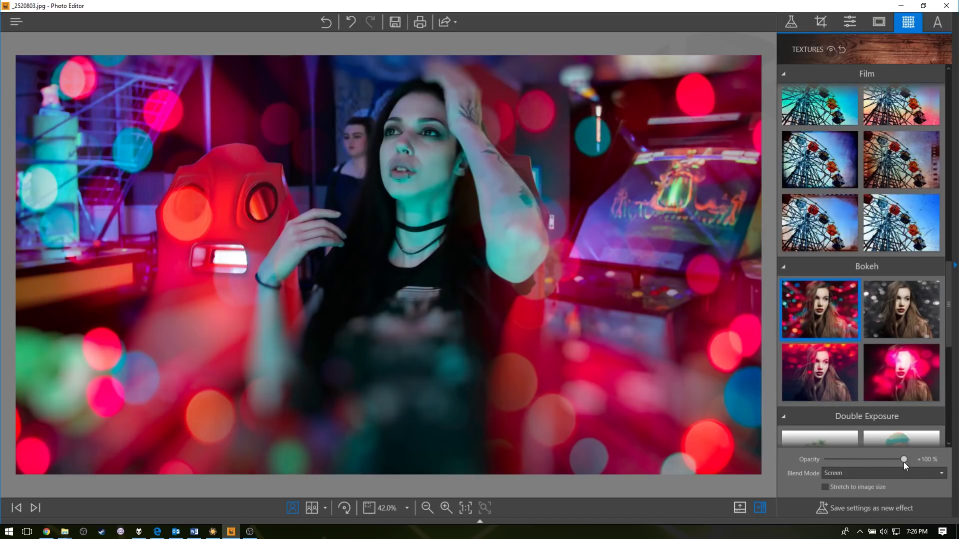
pyautogui.moveTo(903, 462); pyautogui.dragTo(847, 460)
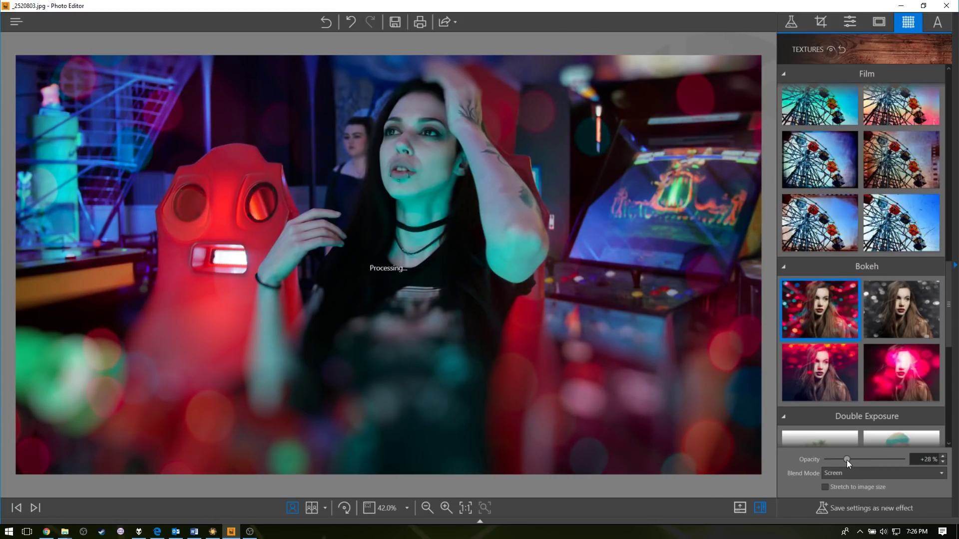
pyautogui.scroll(-5, 883, 352)
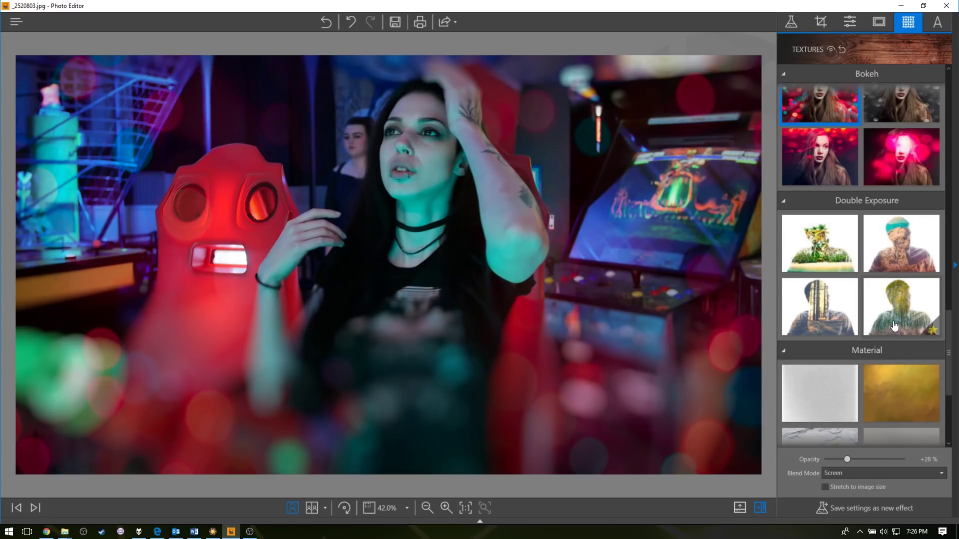
pyautogui.scroll(-2, 843, 301)
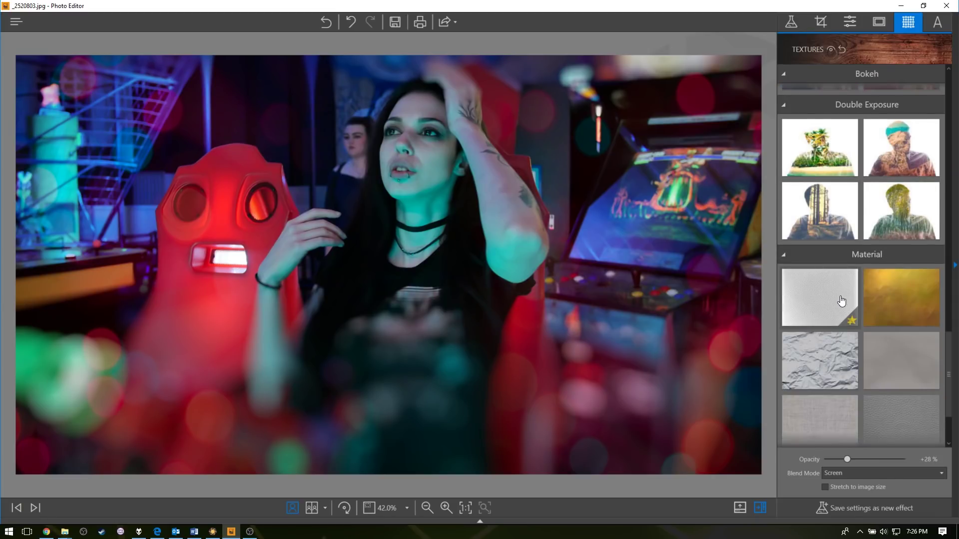
pyautogui.scroll(-1, 819, 313)
pyautogui.scroll(-1, 817, 316)
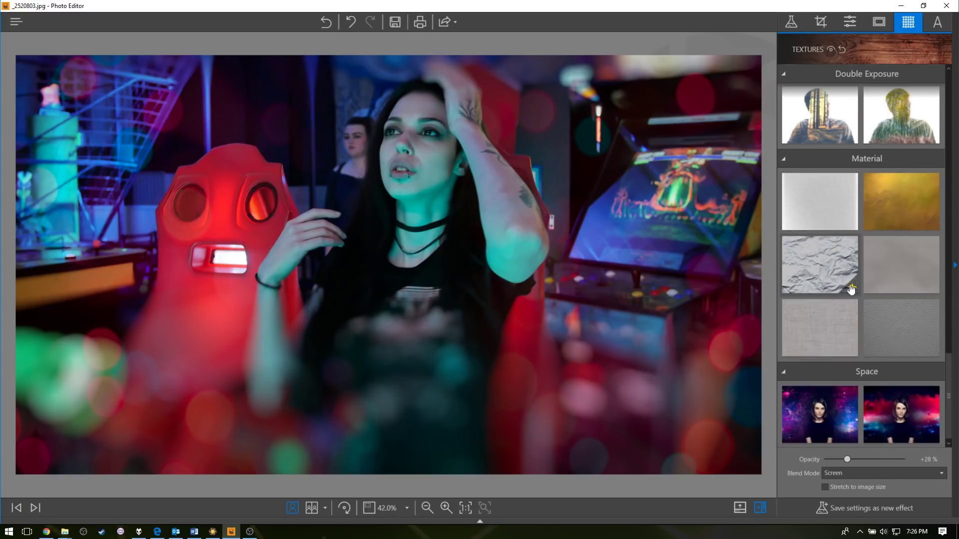
pyautogui.scroll(3, 839, 400)
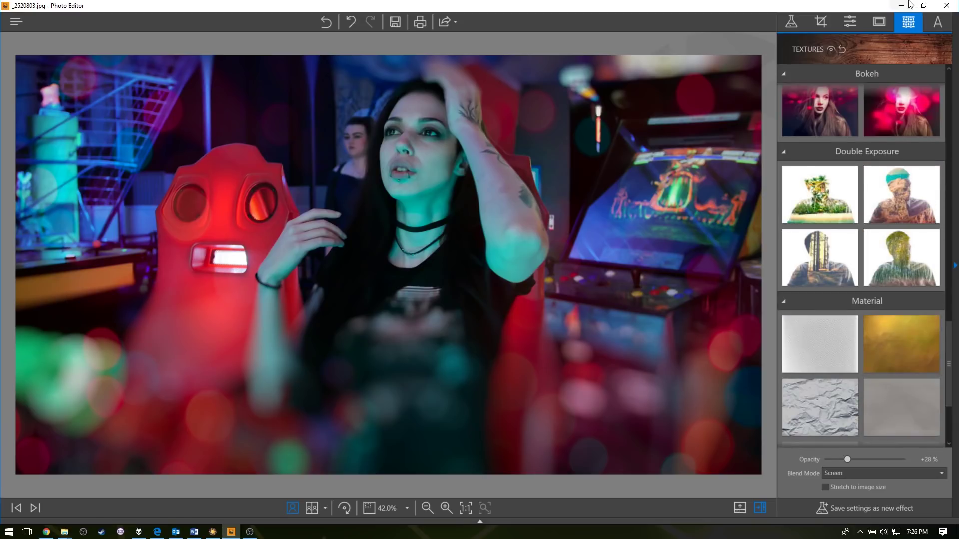
# Revert the arcade portrait to Original, then preview Red Wash and Blue Wash.
pyautogui.click(938, 22)
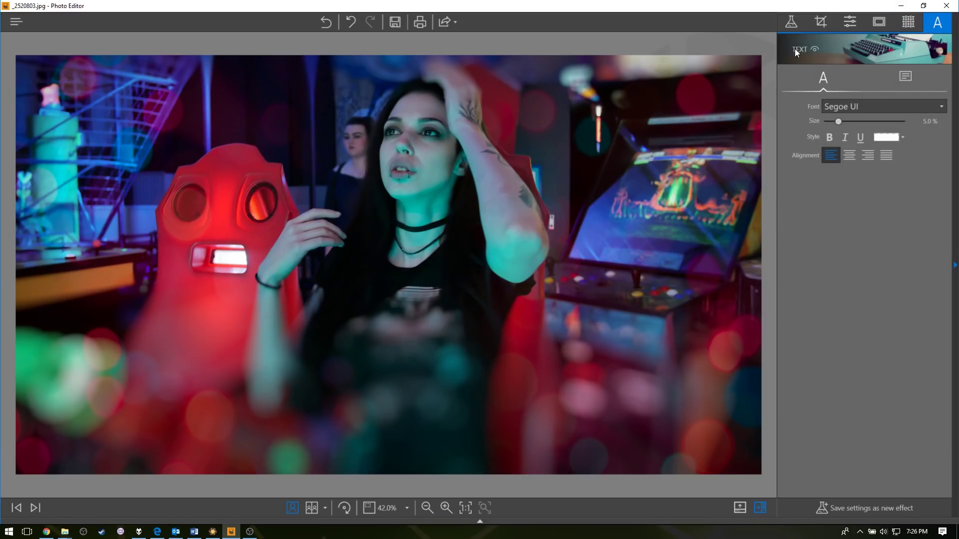
pyautogui.click(790, 28)
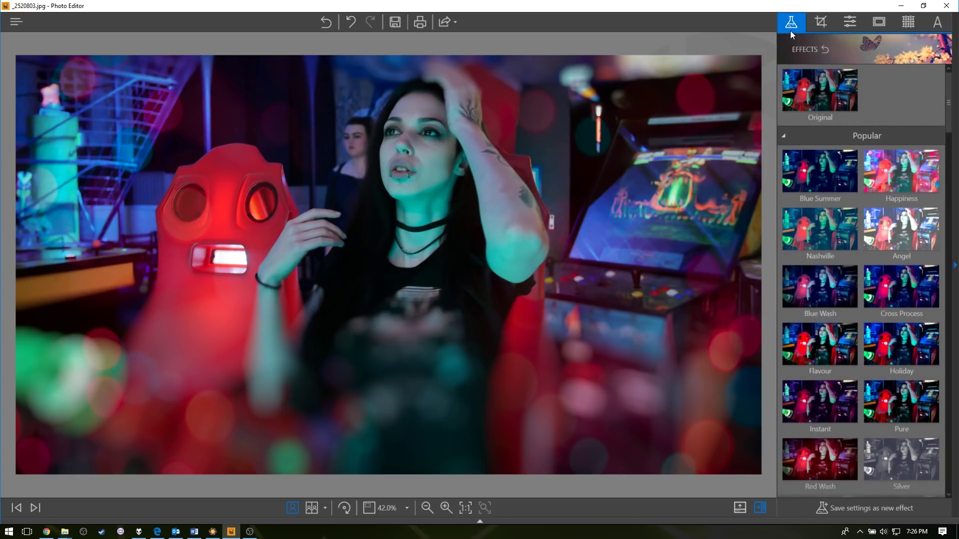
pyautogui.click(855, 78)
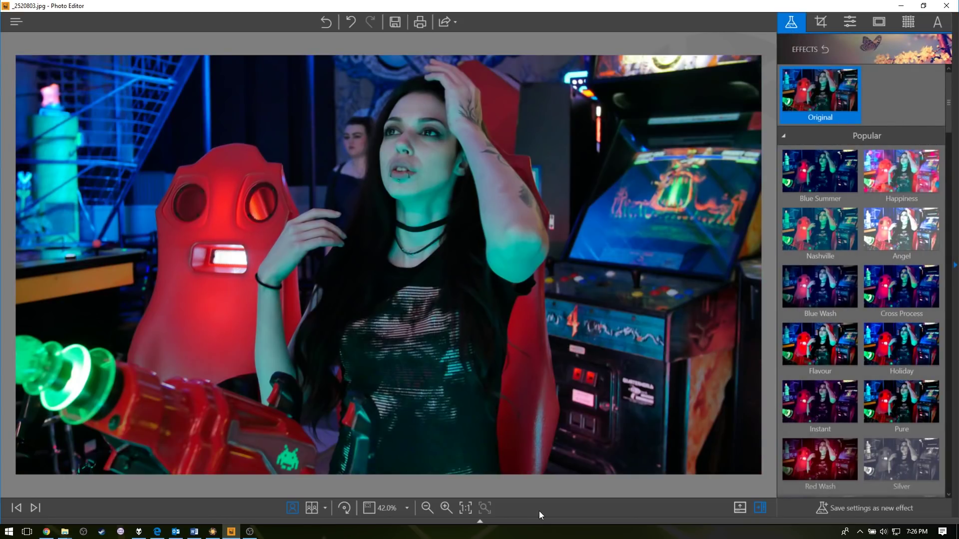
pyautogui.click(820, 459)
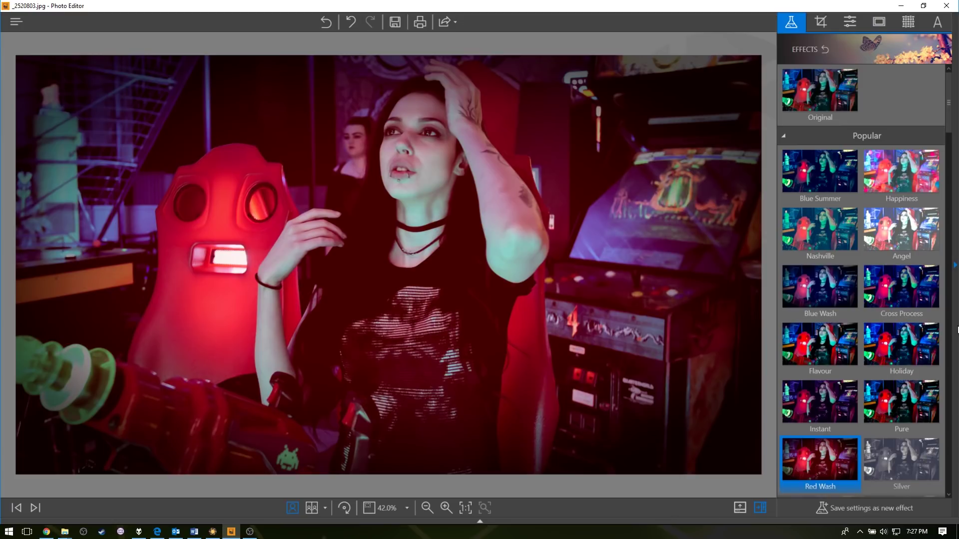
pyautogui.click(820, 287)
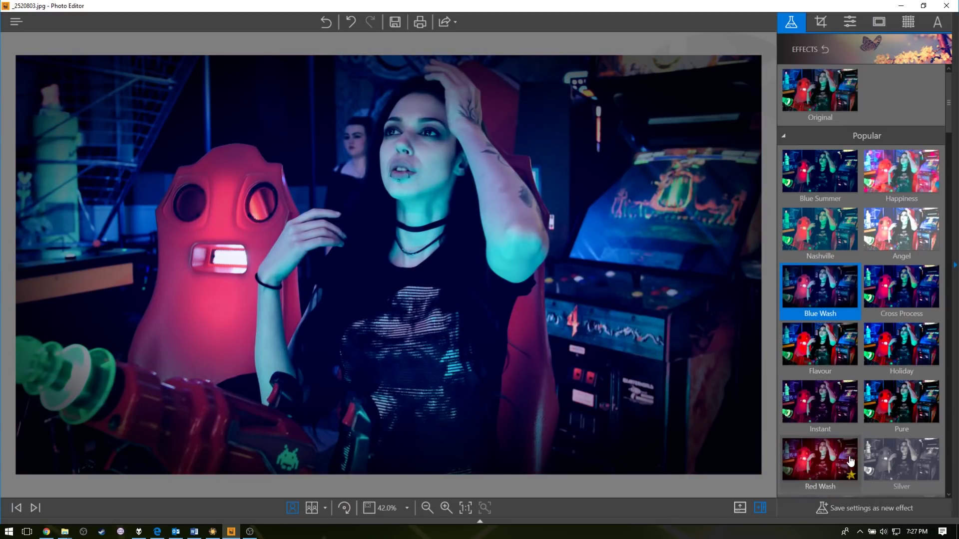
# Scroll through the remaining effect presets and close the Photo Editor.
pyautogui.scroll(-3, 869, 397)
pyautogui.scroll(-9, 869, 397)
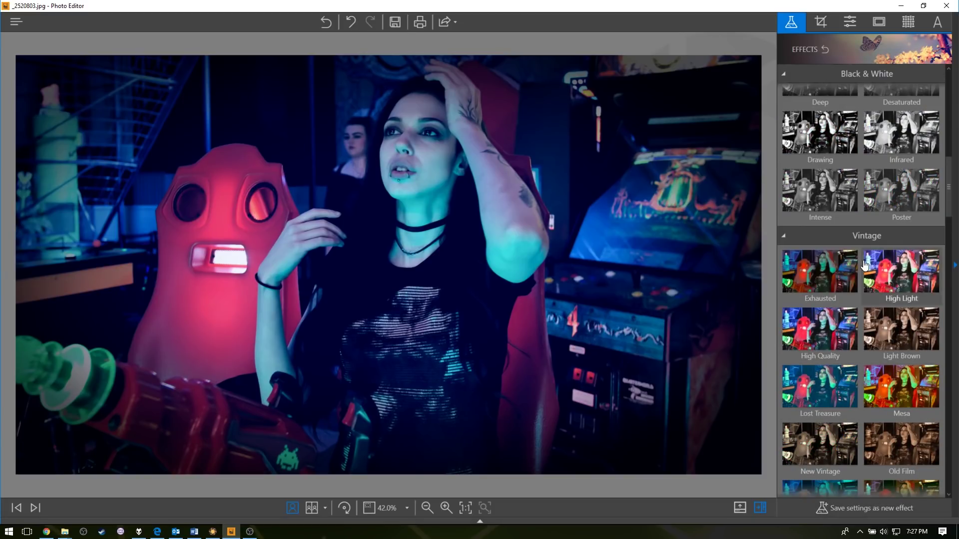
pyautogui.scroll(-10, 888, 341)
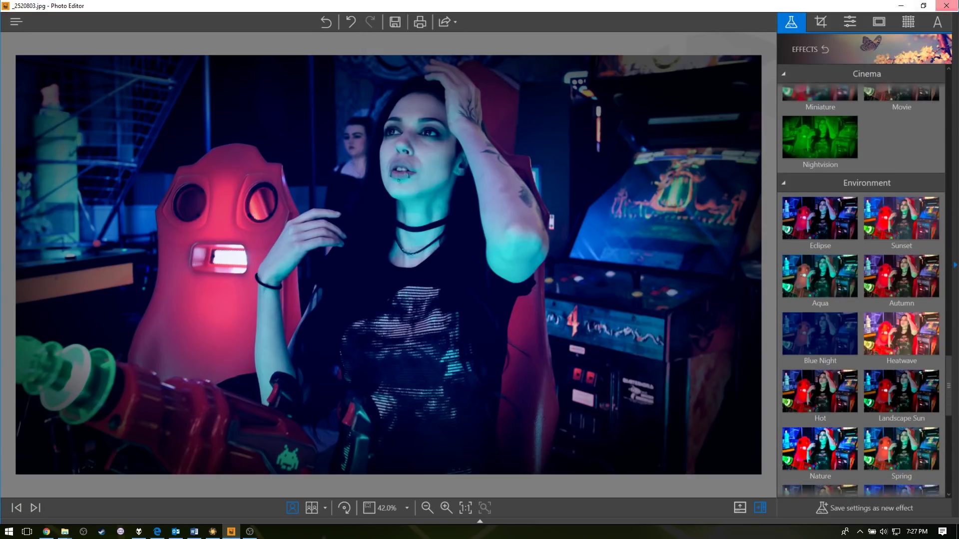
pyautogui.click(945, 5)
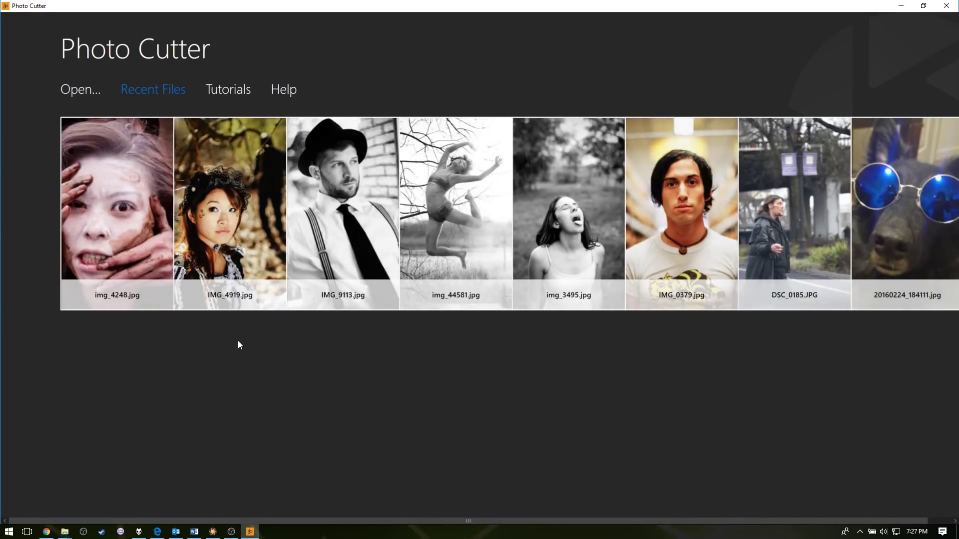
# Open IMG_4919.jpg in Photo Cutter and brush a remove stroke over the dark background figure.
pyautogui.click(251, 223)
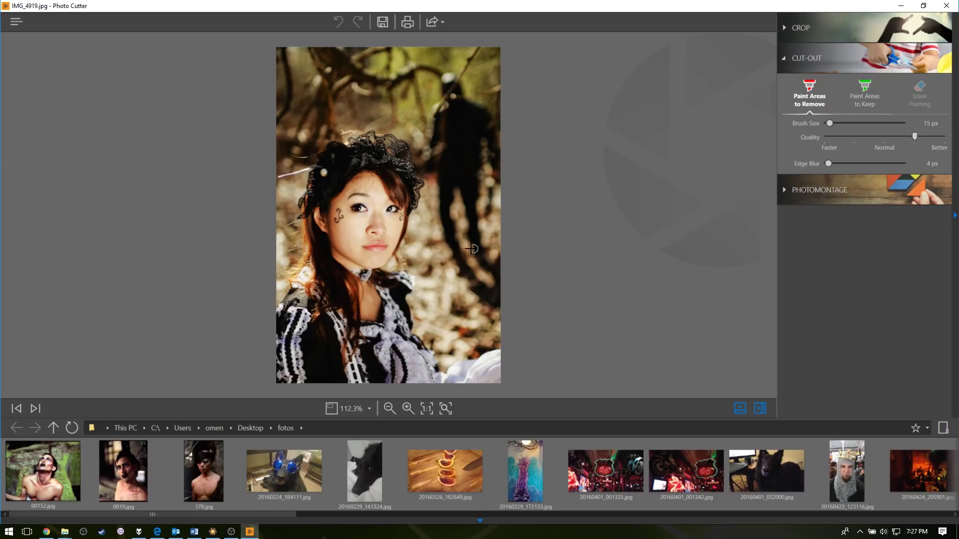
pyautogui.click(866, 106)
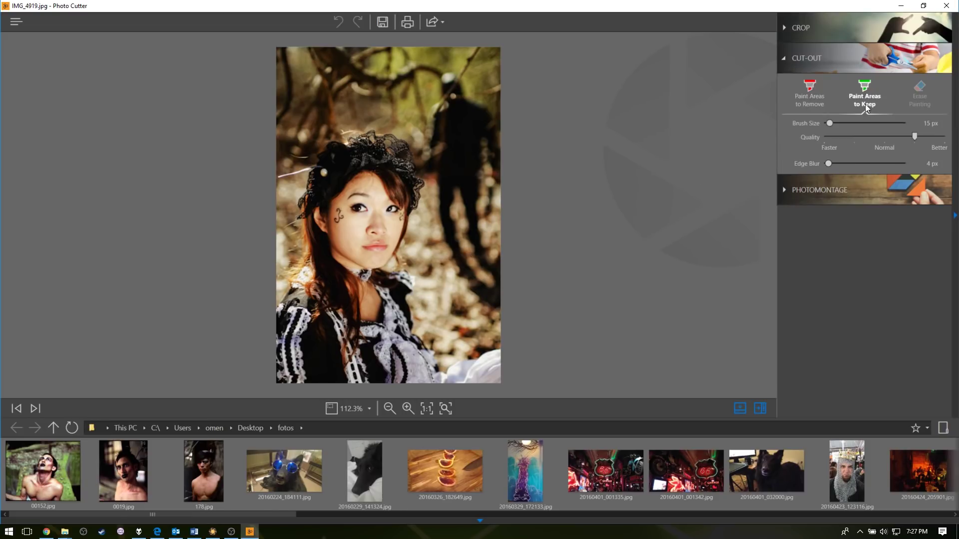
pyautogui.click(809, 102)
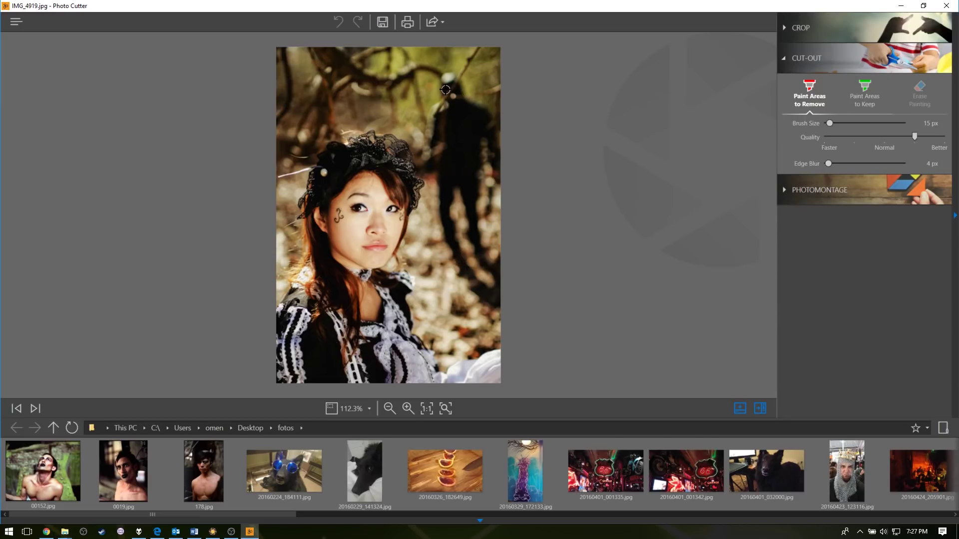
pyautogui.moveTo(439, 86)
pyautogui.mouseDown()
pyautogui.moveTo(460, 87)
pyautogui.moveTo(436, 74)
pyautogui.moveTo(458, 116)
pyautogui.moveTo(438, 124)
pyautogui.moveTo(461, 248)
pyautogui.moveTo(455, 241)
pyautogui.moveTo(451, 255)
pyautogui.moveTo(498, 305)
pyautogui.moveTo(467, 174)
pyautogui.moveTo(476, 204)
pyautogui.moveTo(456, 169)
pyautogui.moveTo(467, 130)
pyautogui.moveTo(482, 133)
pyautogui.moveTo(485, 116)
pyautogui.moveTo(470, 124)
pyautogui.moveTo(481, 143)
pyautogui.moveTo(461, 175)
pyautogui.moveTo(445, 165)
pyautogui.moveTo(434, 135)
pyautogui.mouseUp()
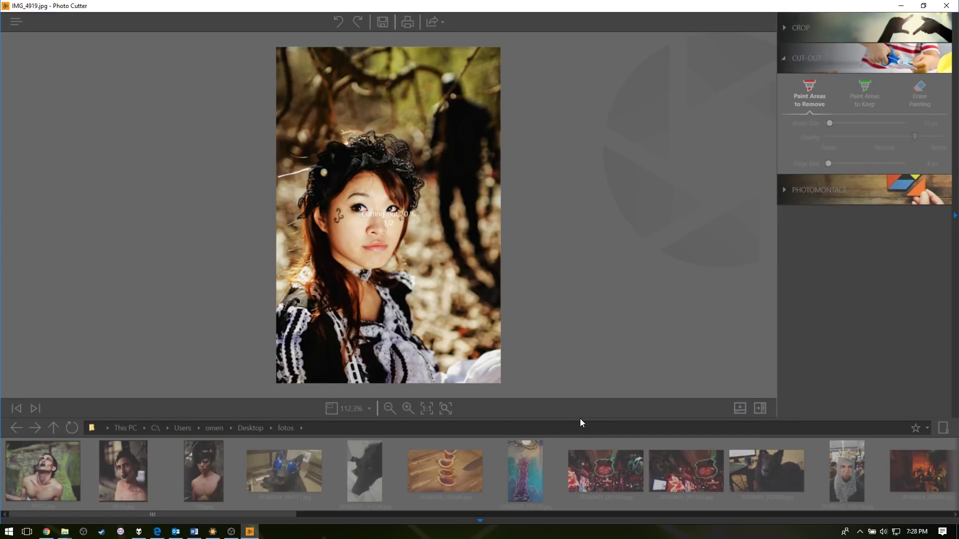
pyautogui.click(865, 96)
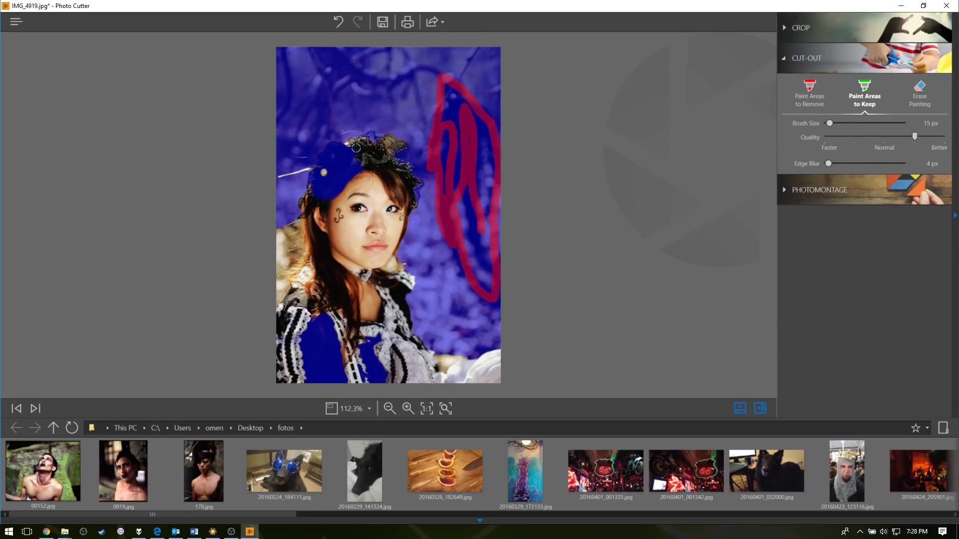
# Brush green keep strokes over the girl's hat, face and dress.
pyautogui.moveTo(356, 145)
pyautogui.mouseDown()
pyautogui.moveTo(334, 148)
pyautogui.moveTo(309, 189)
pyautogui.moveTo(312, 179)
pyautogui.moveTo(302, 269)
pyautogui.moveTo(278, 326)
pyautogui.moveTo(289, 383)
pyautogui.mouseUp()
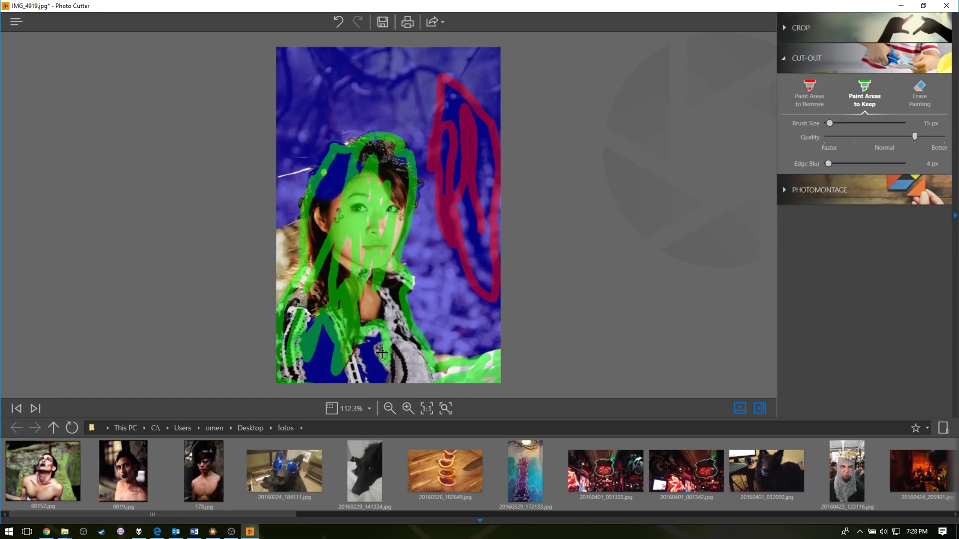
pyautogui.moveTo(402, 345)
pyautogui.mouseDown()
pyautogui.moveTo(345, 369)
pyautogui.moveTo(324, 359)
pyautogui.moveTo(367, 356)
pyautogui.moveTo(368, 305)
pyautogui.moveTo(417, 350)
pyautogui.moveTo(375, 298)
pyautogui.moveTo(347, 373)
pyautogui.moveTo(320, 374)
pyautogui.moveTo(316, 306)
pyautogui.moveTo(296, 316)
pyautogui.moveTo(296, 292)
pyautogui.mouseUp()
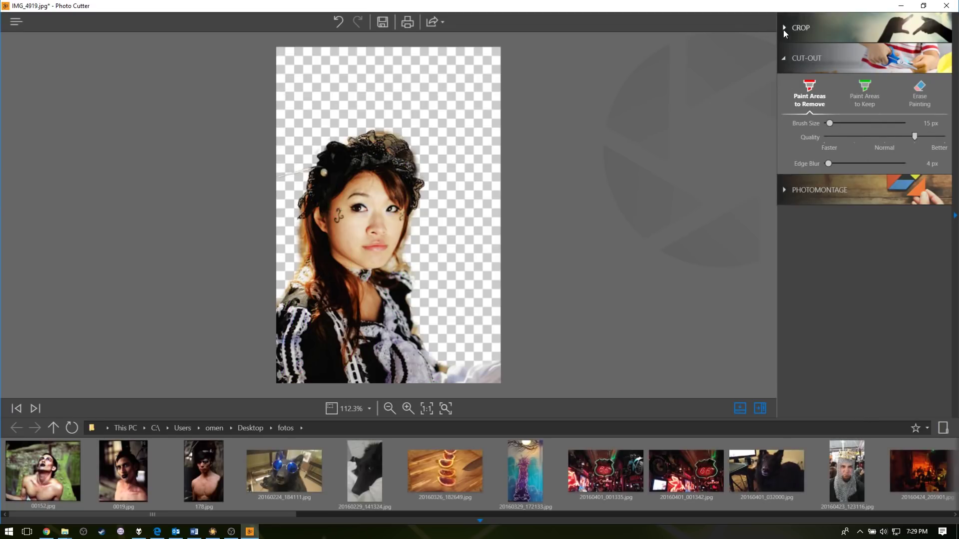
# Try the cut-out girl on a preset backdrop, then on the Phillips 66 neon photo, shifted left.
pyautogui.click(786, 190)
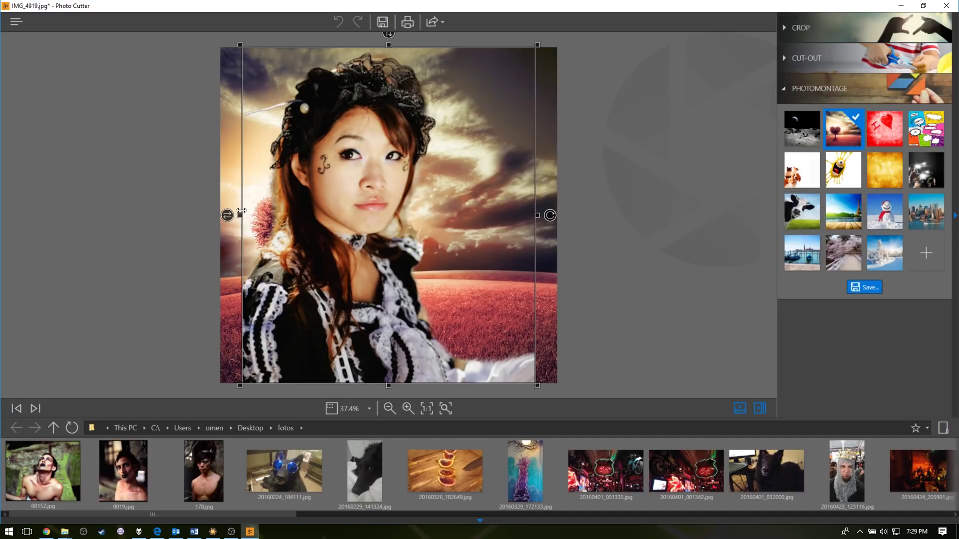
pyautogui.moveTo(349, 235); pyautogui.dragTo(327, 236)
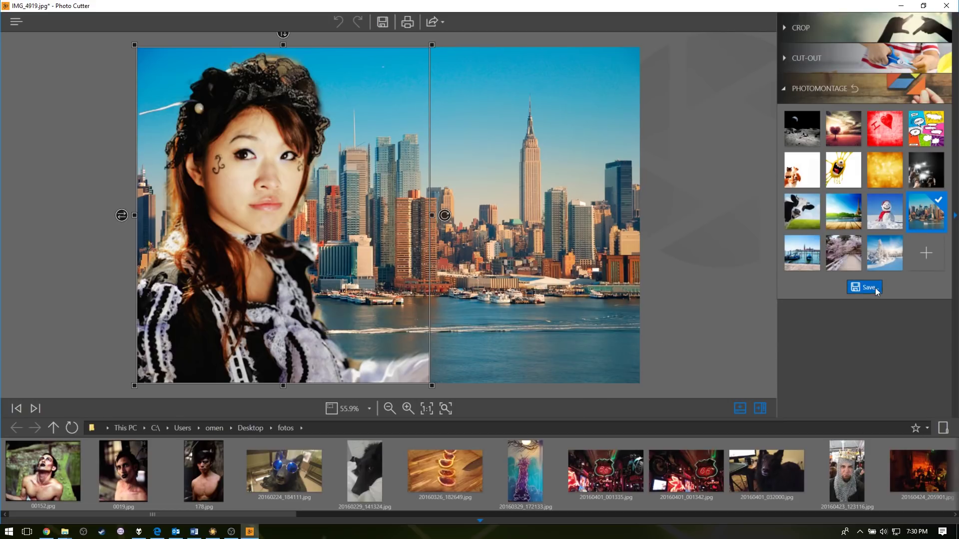
pyautogui.click(929, 253)
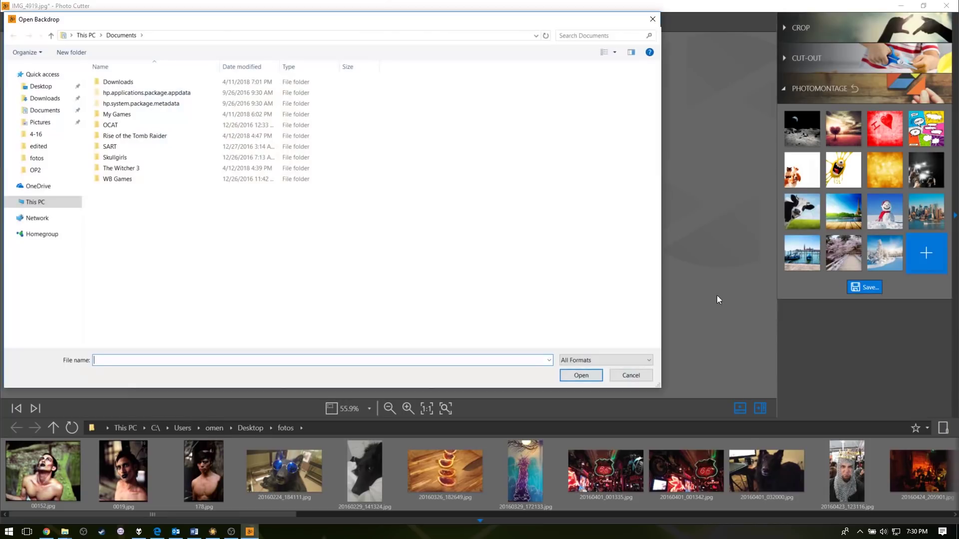
pyautogui.click(37, 158)
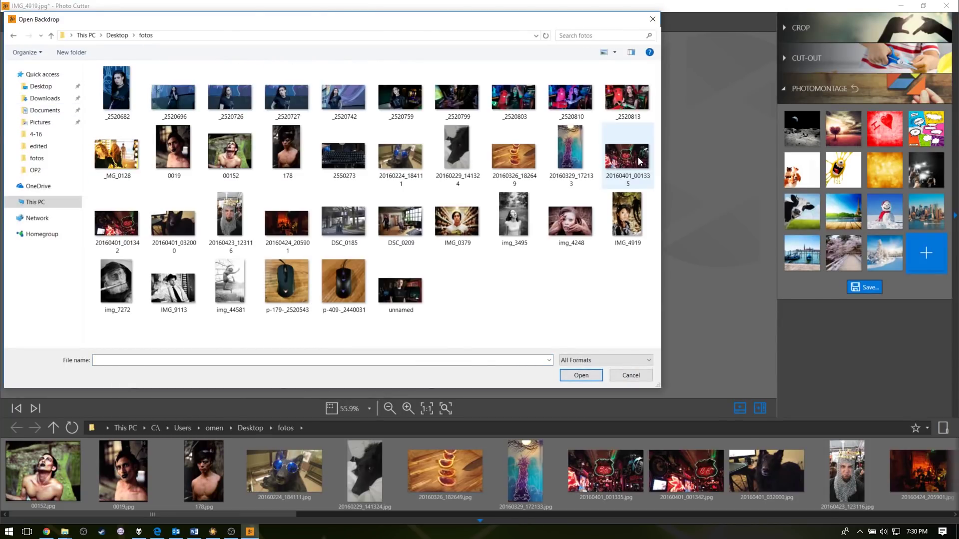
pyautogui.doubleClick(634, 162)
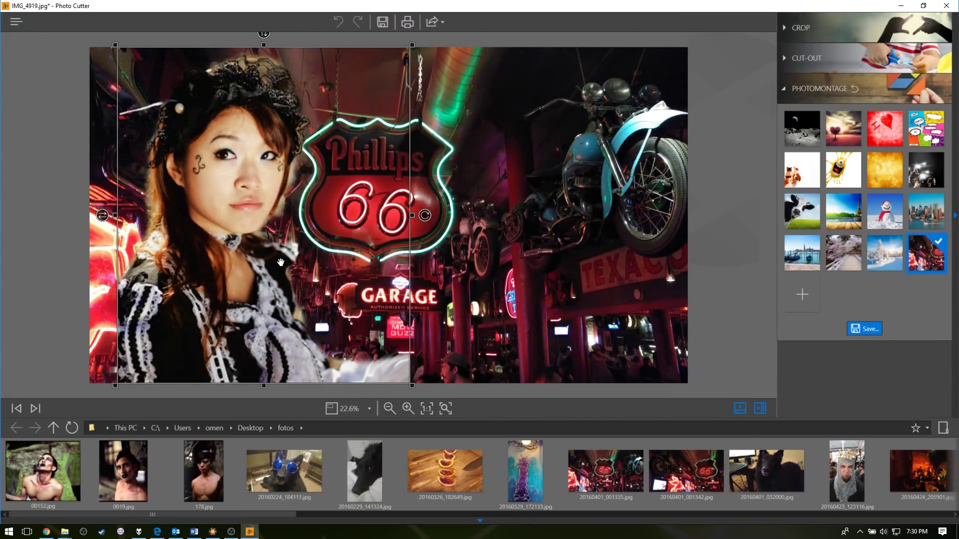
pyautogui.moveTo(221, 275); pyautogui.dragTo(193, 276)
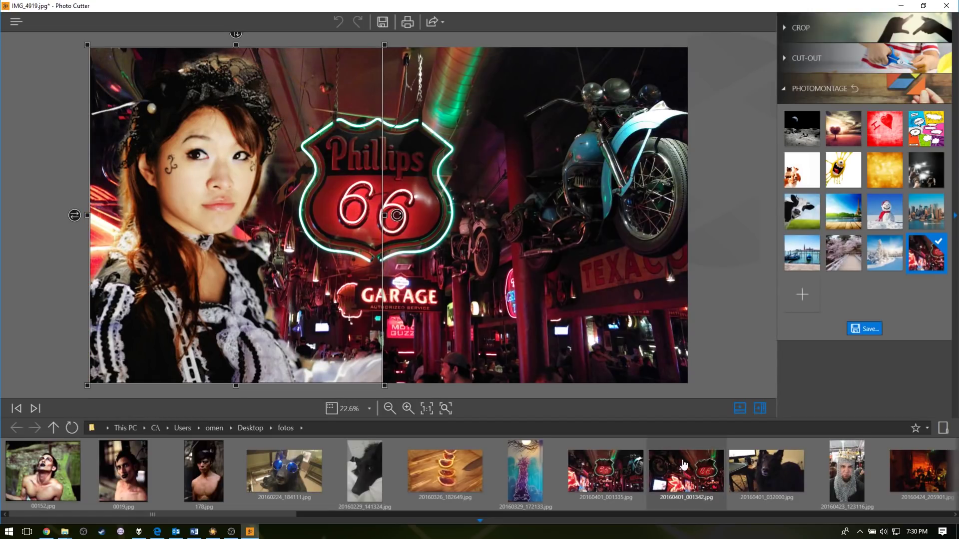
# Check the crop options, then close Photo Cutter with Don't Save.
pyautogui.click(810, 35)
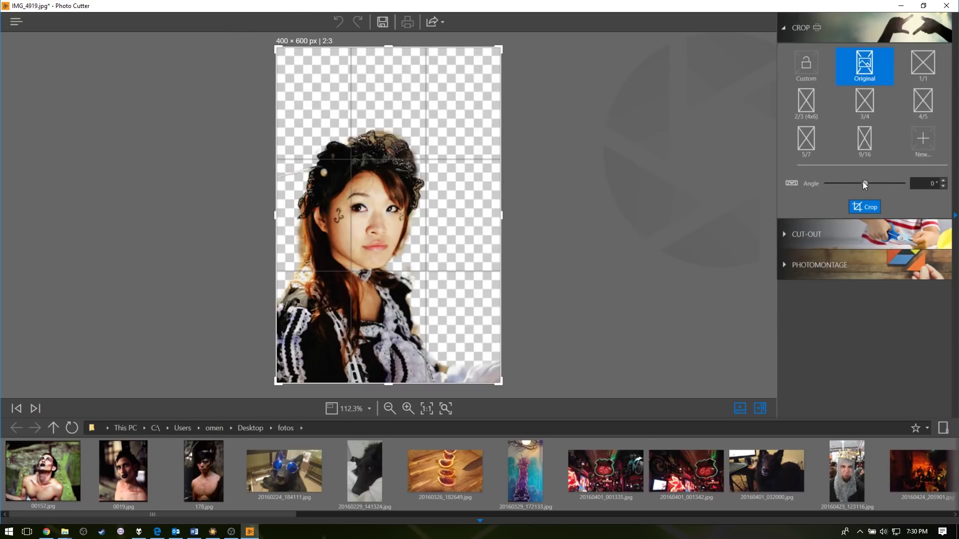
pyautogui.click(940, 6)
pyautogui.click(520, 292)
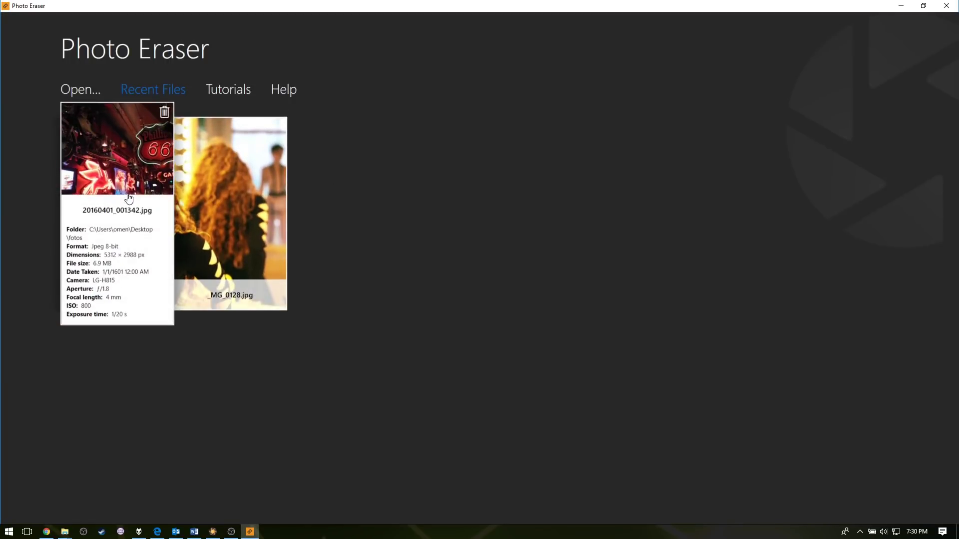
# Open _MG_0128.jpg and erase the photographer beside the mirror lights.
pyautogui.moveTo(219, 168)
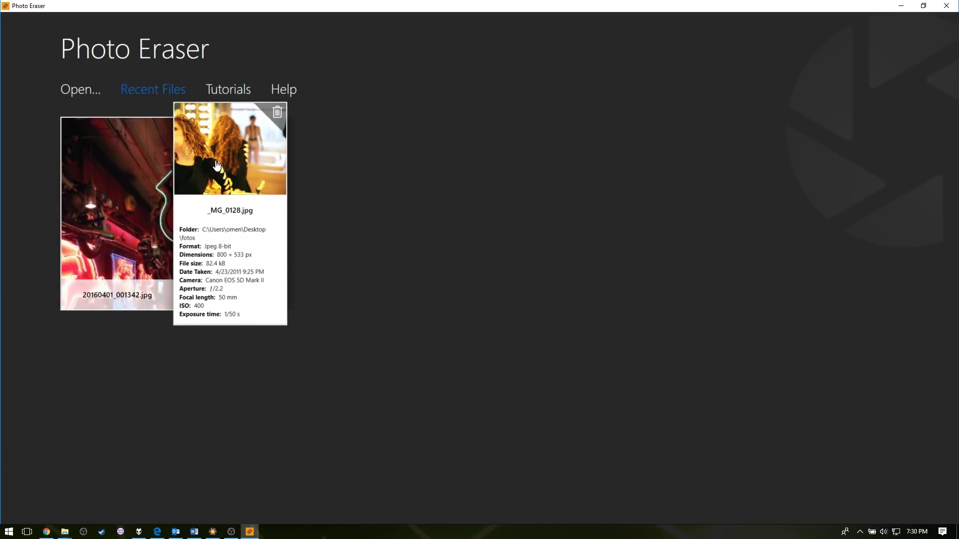
pyautogui.click(237, 177)
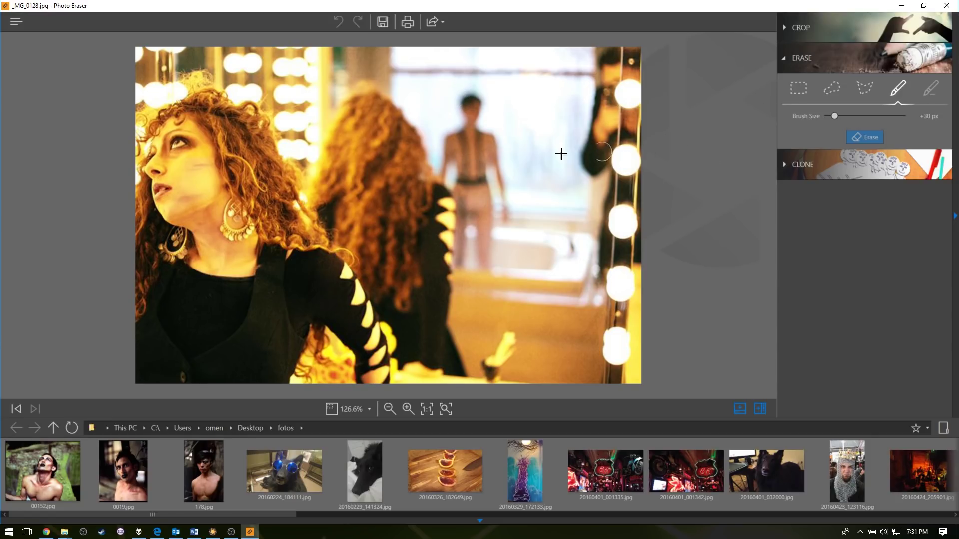
pyautogui.moveTo(592, 165)
pyautogui.mouseDown()
pyautogui.moveTo(593, 175)
pyautogui.moveTo(594, 131)
pyautogui.moveTo(600, 160)
pyautogui.moveTo(608, 136)
pyautogui.mouseUp()
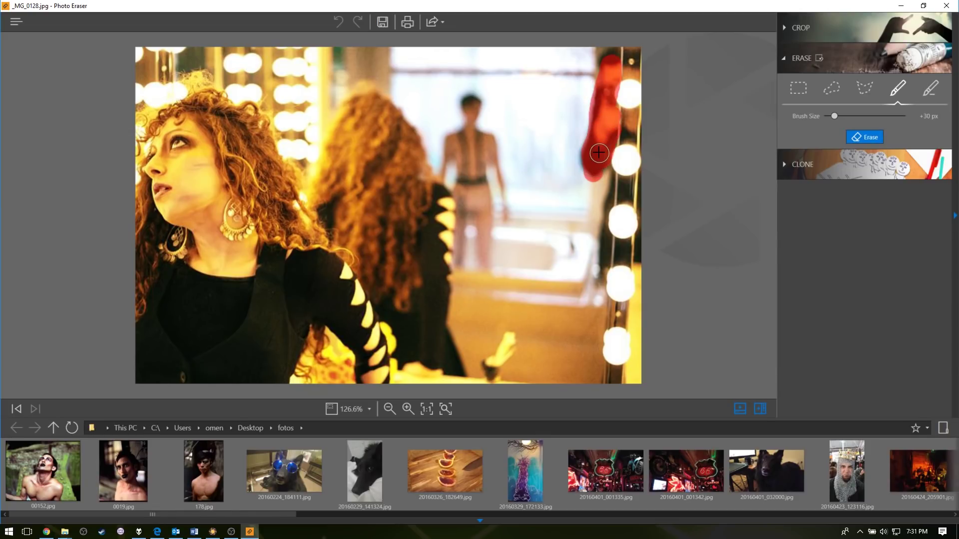
pyautogui.moveTo(599, 152); pyautogui.dragTo(594, 154)
pyautogui.press('Return')
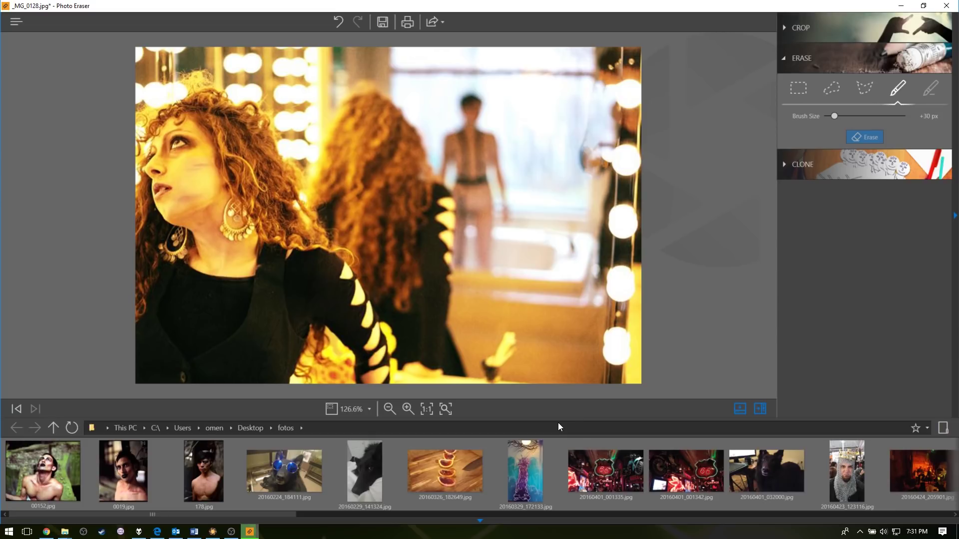
pyautogui.moveTo(585, 150)
pyautogui.mouseDown()
pyautogui.moveTo(585, 189)
pyautogui.moveTo(590, 162)
pyautogui.mouseUp()
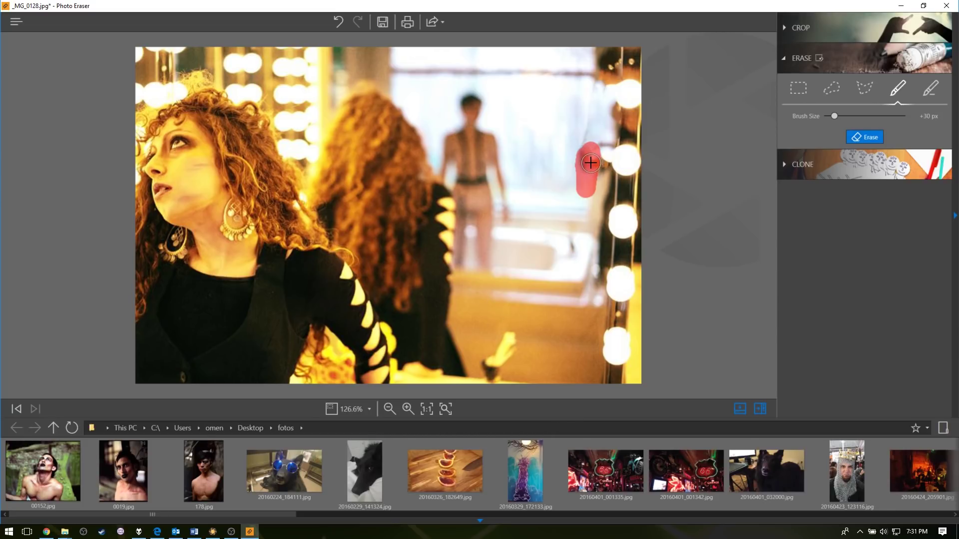
# Polygon-select the red object at the top right edge and erase it.
pyautogui.click(833, 88)
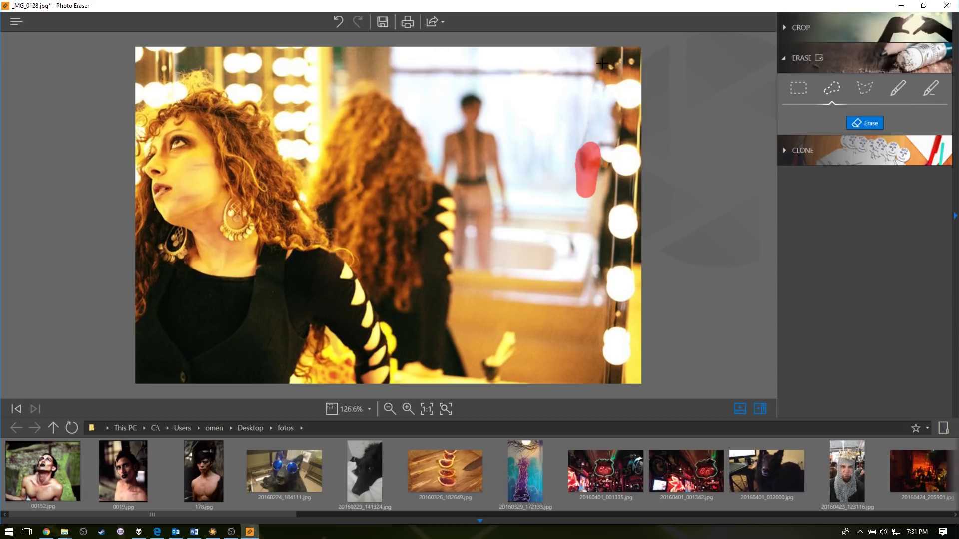
pyautogui.moveTo(602, 63)
pyautogui.mouseDown()
pyautogui.moveTo(579, 96)
pyautogui.moveTo(571, 144)
pyautogui.moveTo(593, 176)
pyautogui.moveTo(619, 142)
pyautogui.moveTo(622, 52)
pyautogui.moveTo(602, 59)
pyautogui.mouseUp()
pyautogui.click(866, 92)
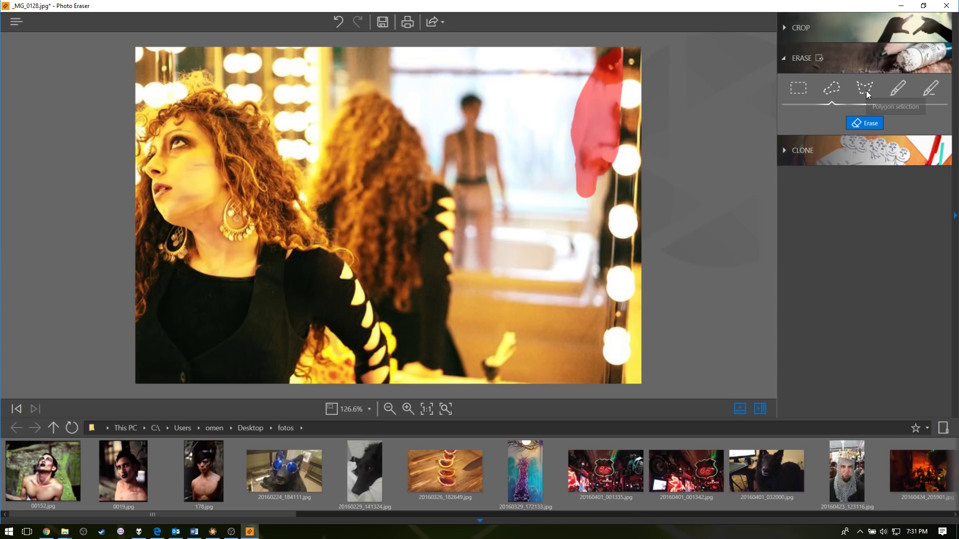
pyautogui.click(592, 53)
pyautogui.click(592, 80)
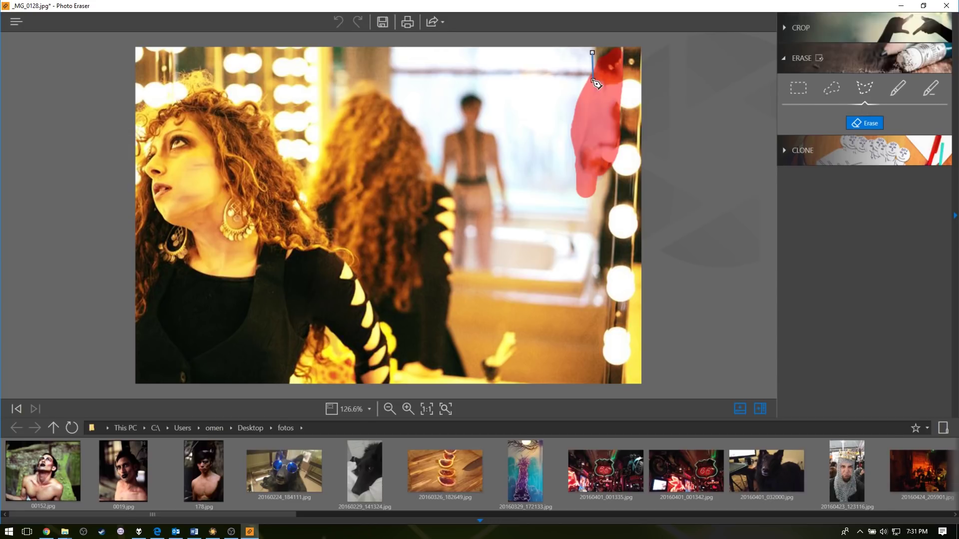
pyautogui.click(618, 81)
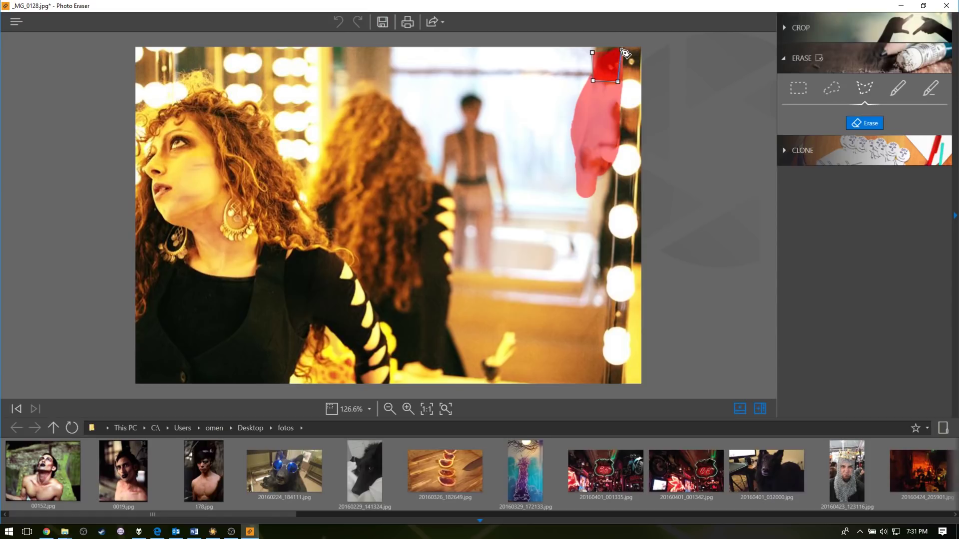
pyautogui.click(592, 52)
pyautogui.click(864, 123)
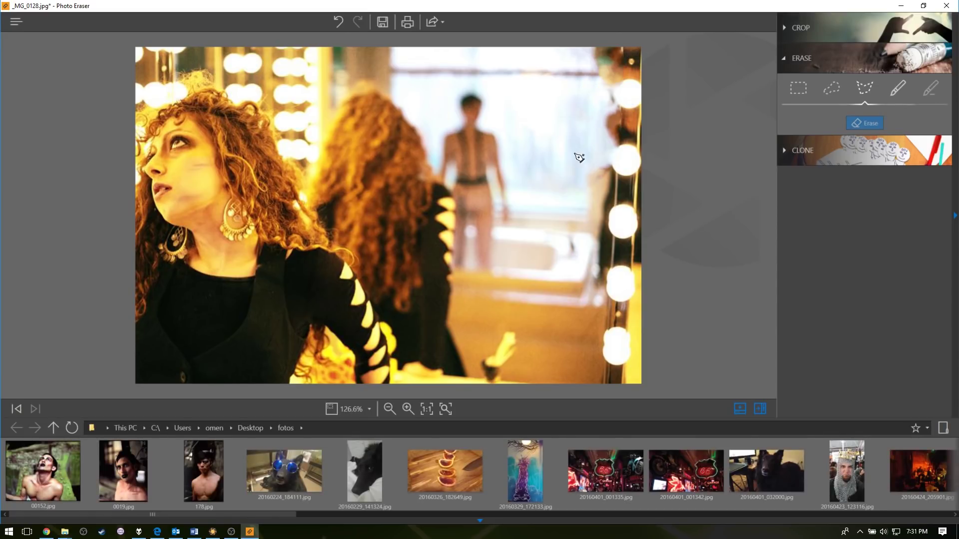
pyautogui.click(613, 166)
# Paint a trial erase over the orange light with a 64 px brush.
pyautogui.click(614, 205)
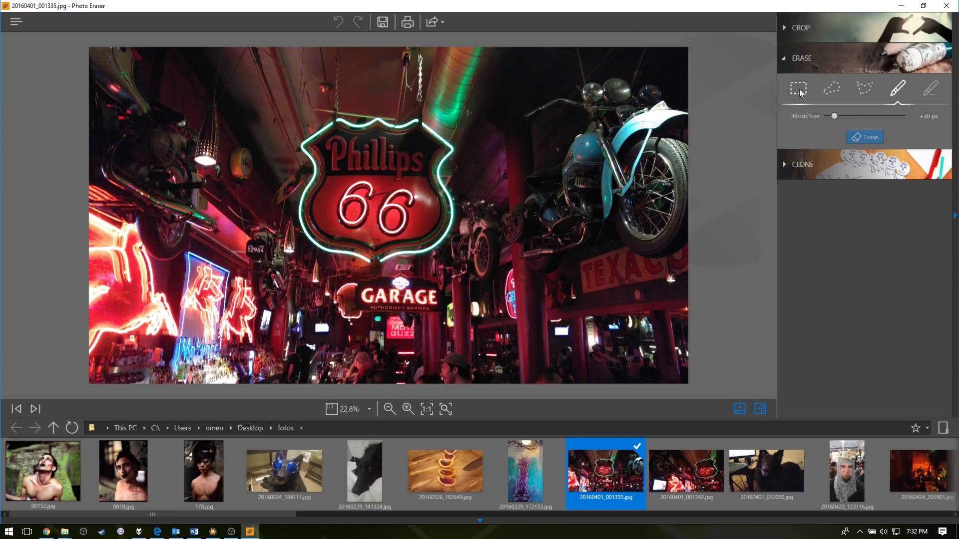
pyautogui.moveTo(834, 116); pyautogui.dragTo(845, 116)
pyautogui.click(238, 153)
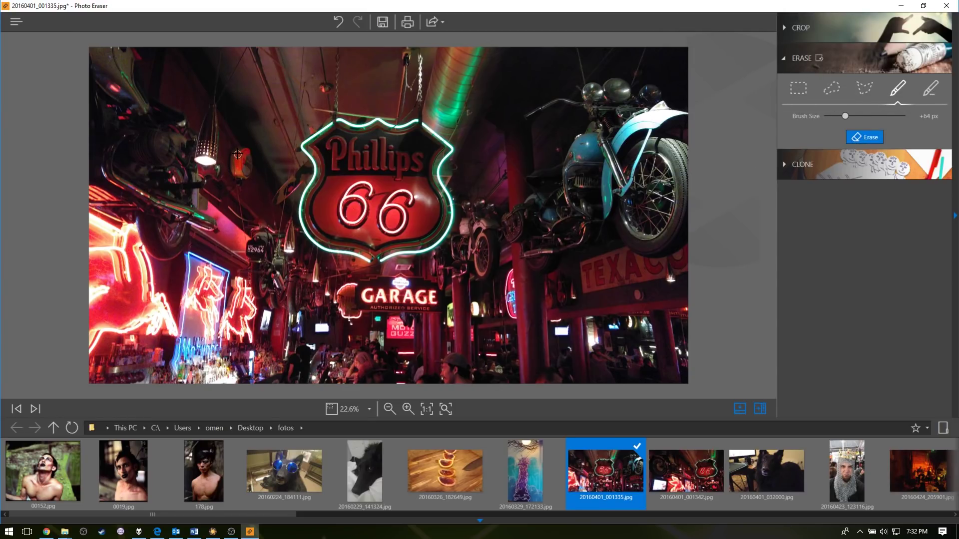
pyautogui.moveTo(236, 171)
pyautogui.mouseDown()
pyautogui.moveTo(250, 159)
pyautogui.moveTo(243, 178)
pyautogui.mouseUp()
pyautogui.press('l')
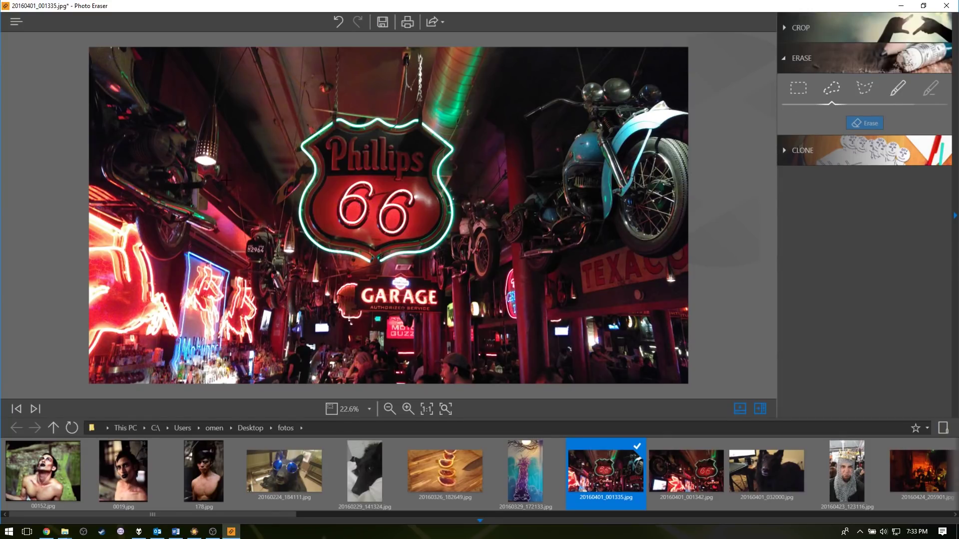
# Zoom in and clone dark shadow over the TEXACO sign's lower-left letters, then view the whole photo.
pyautogui.click(829, 156)
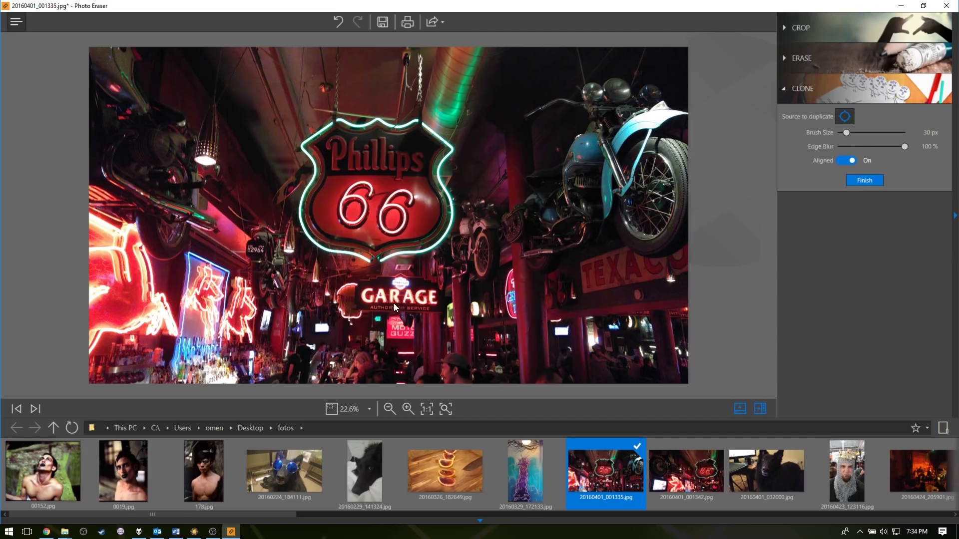
pyautogui.scroll(5, 601, 282)
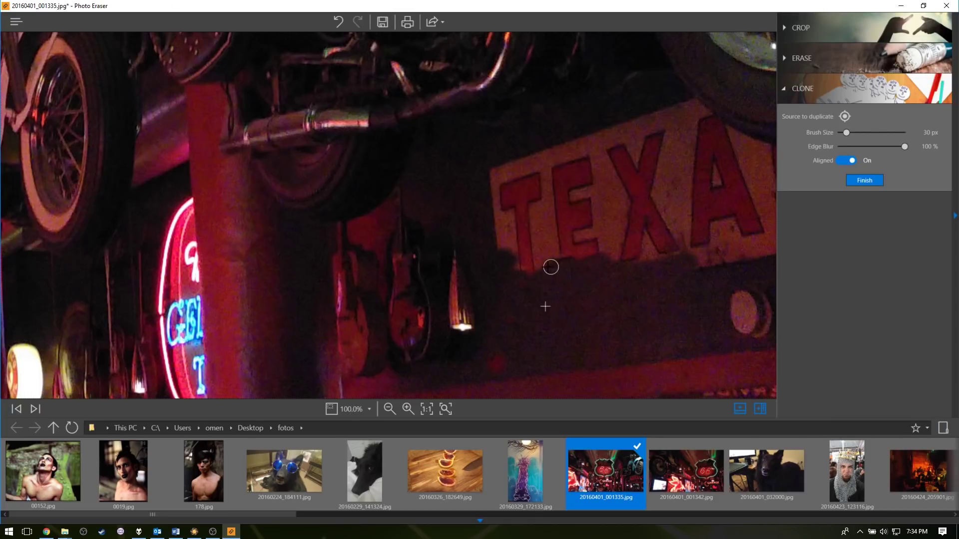
pyautogui.moveTo(527, 267)
pyautogui.mouseDown()
pyautogui.moveTo(500, 198)
pyautogui.moveTo(545, 270)
pyautogui.moveTo(493, 178)
pyautogui.moveTo(517, 242)
pyautogui.moveTo(566, 252)
pyautogui.moveTo(548, 255)
pyautogui.moveTo(617, 243)
pyautogui.moveTo(563, 244)
pyautogui.moveTo(632, 240)
pyautogui.moveTo(595, 268)
pyautogui.mouseUp()
pyautogui.click(574, 326)
pyautogui.keyDown('ctrl'); pyautogui.click(563, 281); pyautogui.keyUp('ctrl')
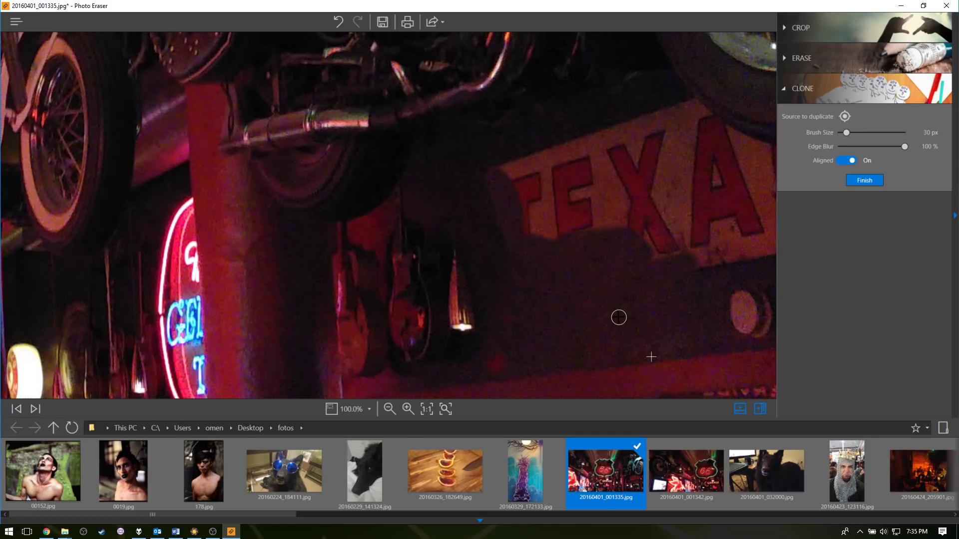
pyautogui.hotkey('ctrl', '0')
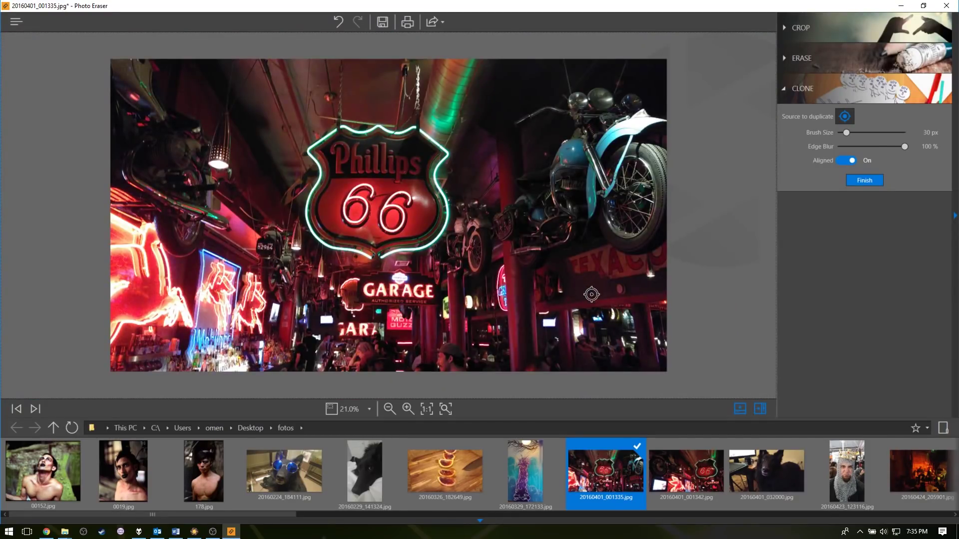
# Open _2520727.jpg and mark the wall around the woman for removal with a 51 px brush.
pyautogui.click(608, 353)
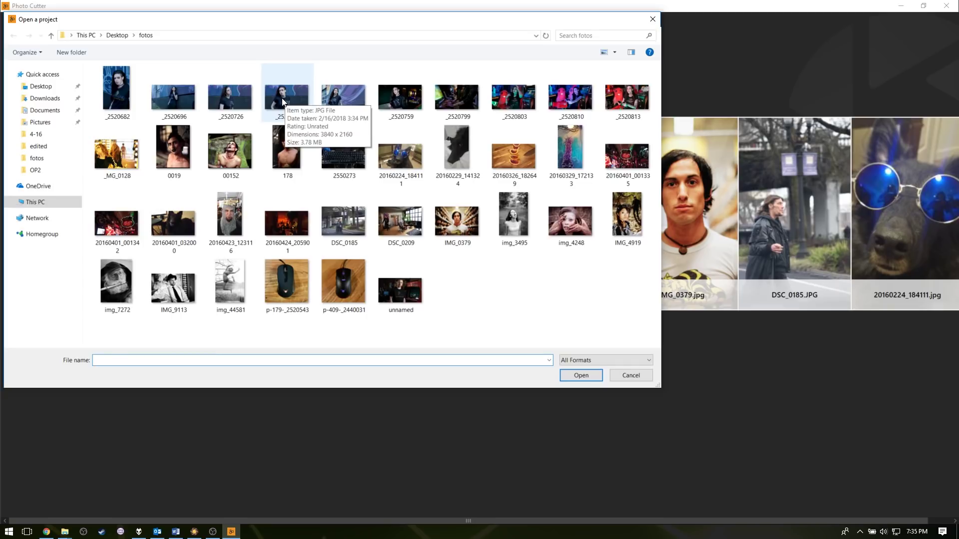
pyautogui.doubleClick(282, 100)
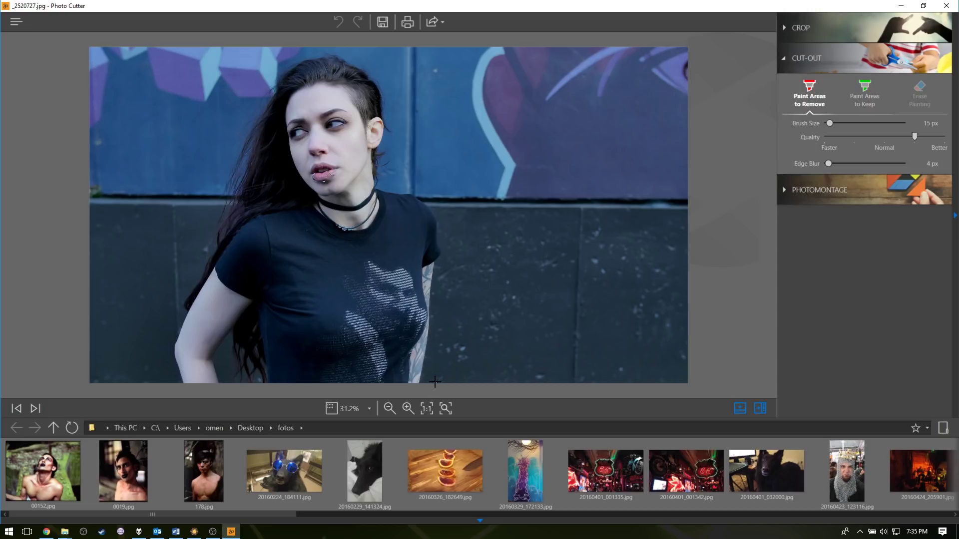
pyautogui.moveTo(435, 382); pyautogui.dragTo(466, 239)
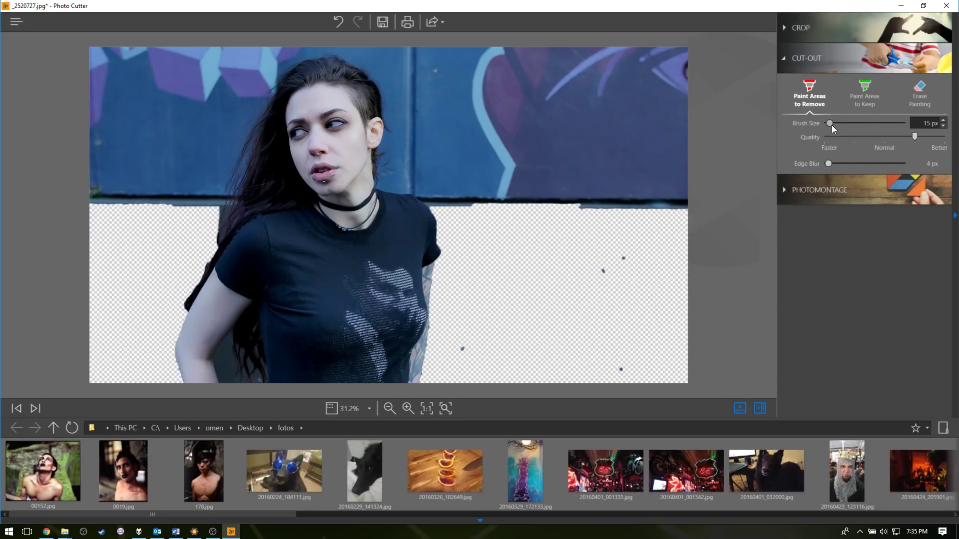
pyautogui.moveTo(830, 124); pyautogui.dragTo(841, 123)
pyautogui.moveTo(451, 175)
pyautogui.mouseDown()
pyautogui.moveTo(439, 135)
pyautogui.moveTo(373, 61)
pyautogui.mouseUp()
pyautogui.moveTo(505, 68)
pyautogui.mouseDown()
pyautogui.moveTo(498, 139)
pyautogui.moveTo(601, 133)
pyautogui.moveTo(657, 178)
pyautogui.moveTo(528, 165)
pyautogui.moveTo(608, 85)
pyautogui.moveTo(649, 81)
pyautogui.moveTo(629, 62)
pyautogui.moveTo(574, 61)
pyautogui.mouseUp()
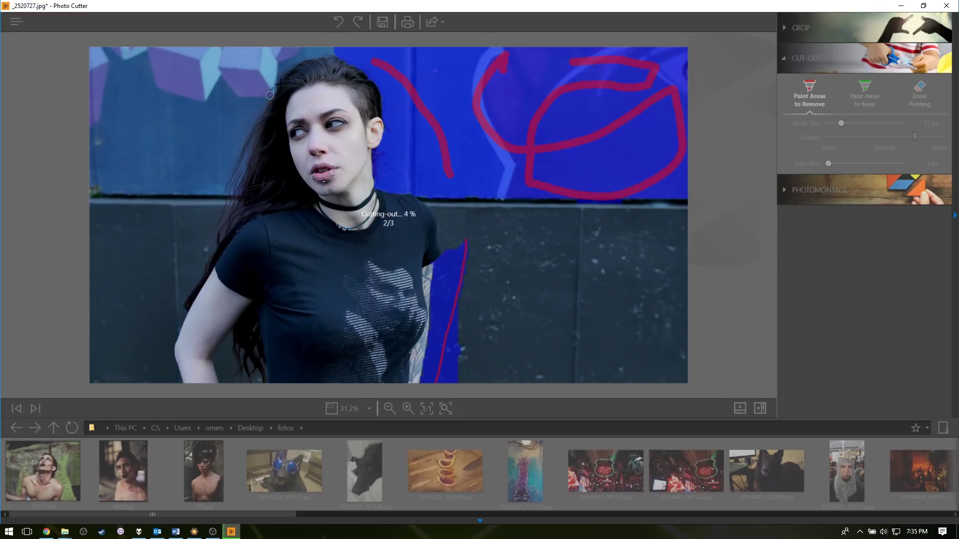
pyautogui.moveTo(329, 47)
pyautogui.mouseDown()
pyautogui.moveTo(259, 60)
pyautogui.moveTo(225, 87)
pyautogui.moveTo(230, 96)
pyautogui.moveTo(249, 93)
pyautogui.moveTo(152, 184)
pyautogui.moveTo(140, 75)
pyautogui.moveTo(130, 136)
pyautogui.moveTo(128, 62)
pyautogui.mouseUp()
# Mark the remaining left and right wall for removal and set Edge Blur to 10 px.
pyautogui.moveTo(155, 200); pyautogui.dragTo(141, 302)
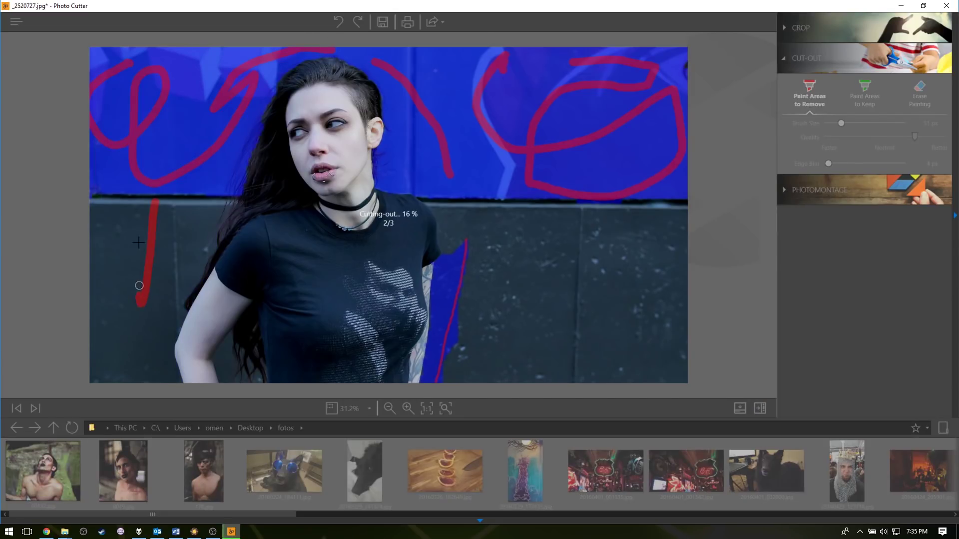
pyautogui.moveTo(139, 243); pyautogui.dragTo(123, 306)
pyautogui.moveTo(472, 210); pyautogui.dragTo(660, 355)
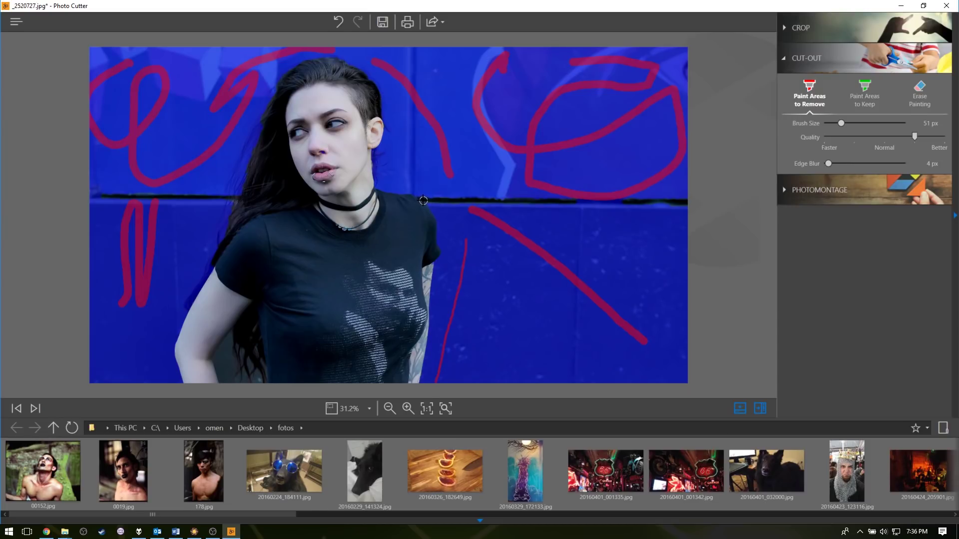
pyautogui.moveTo(423, 200)
pyautogui.mouseDown()
pyautogui.moveTo(693, 202)
pyautogui.moveTo(658, 203)
pyautogui.mouseUp()
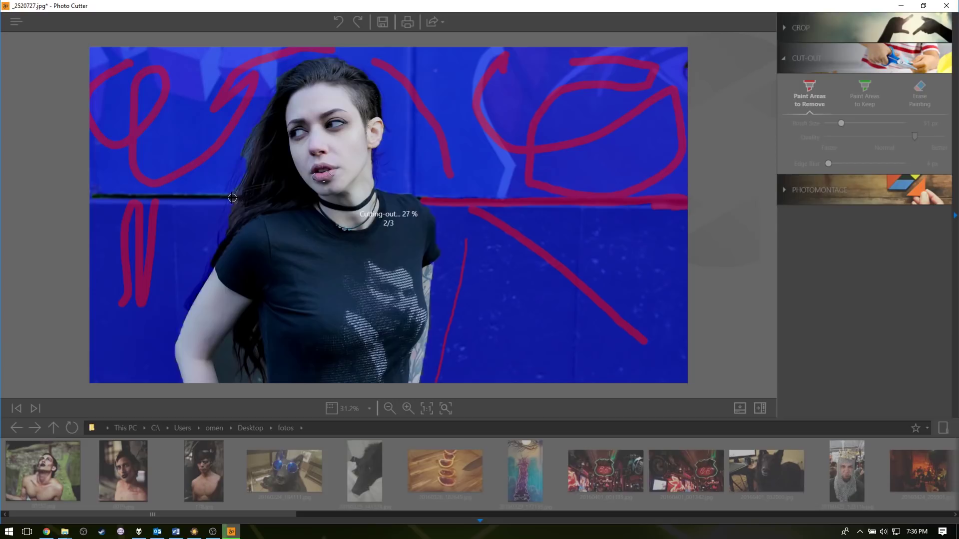
pyautogui.moveTo(232, 197)
pyautogui.mouseDown()
pyautogui.moveTo(81, 196)
pyautogui.moveTo(188, 199)
pyautogui.mouseUp()
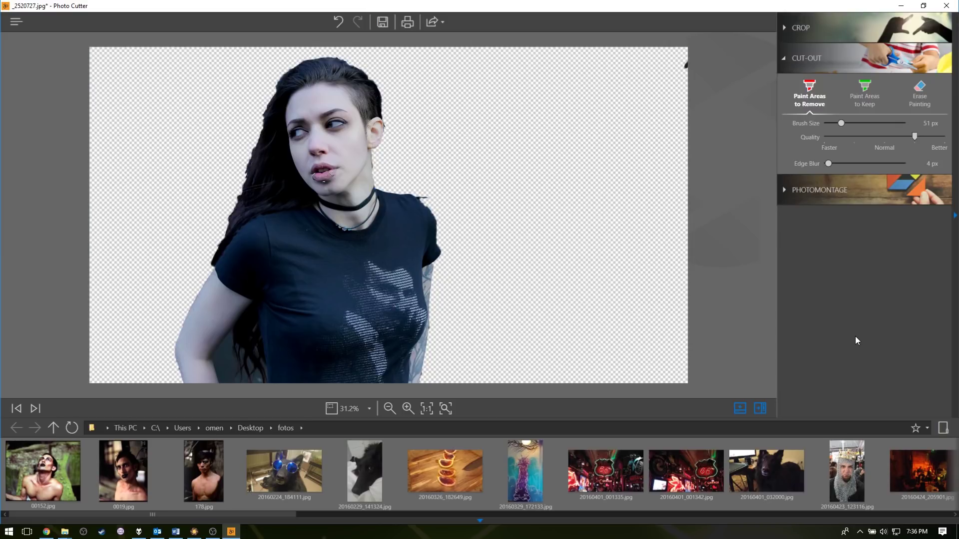
pyautogui.moveTo(421, 199); pyautogui.dragTo(415, 200)
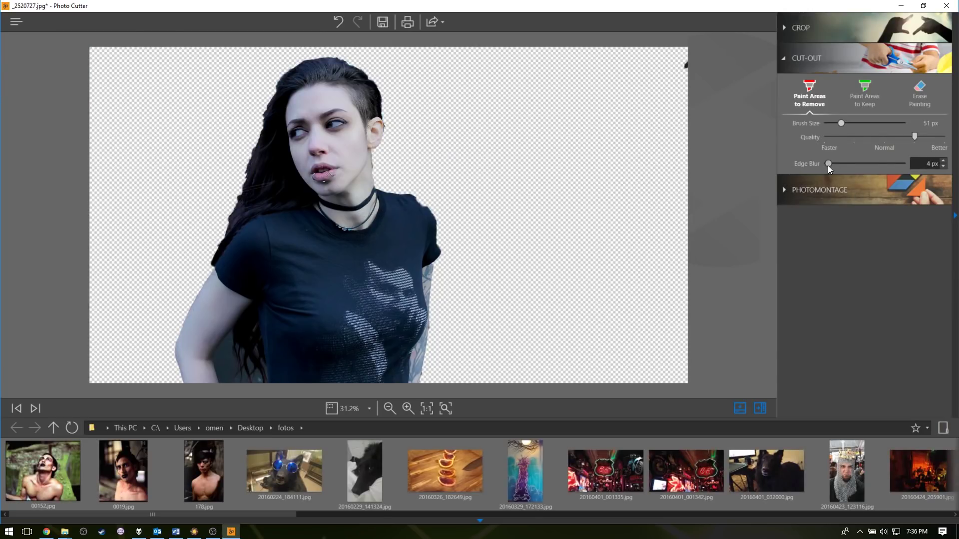
pyautogui.moveTo(828, 165)
pyautogui.mouseDown()
pyautogui.moveTo(840, 170)
pyautogui.moveTo(833, 165)
pyautogui.mouseUp()
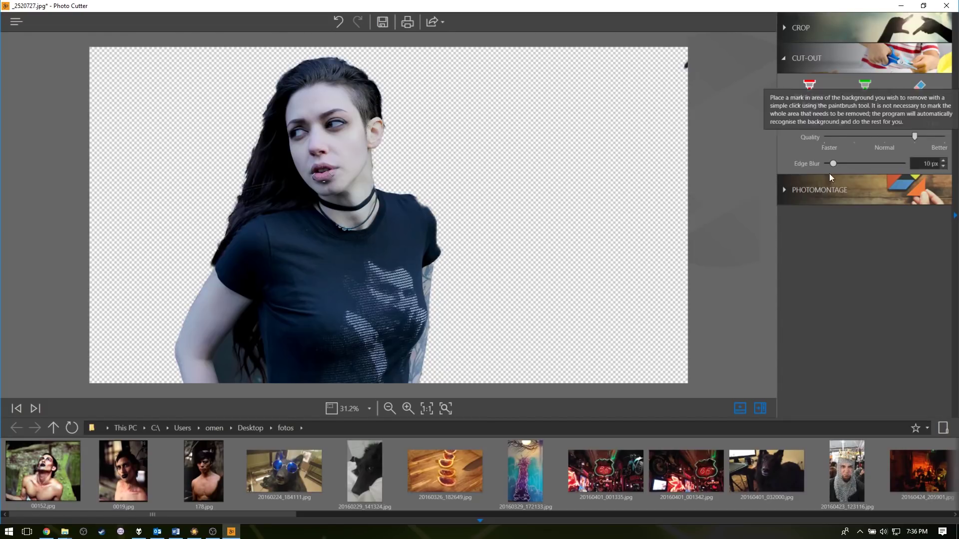
pyautogui.click(820, 190)
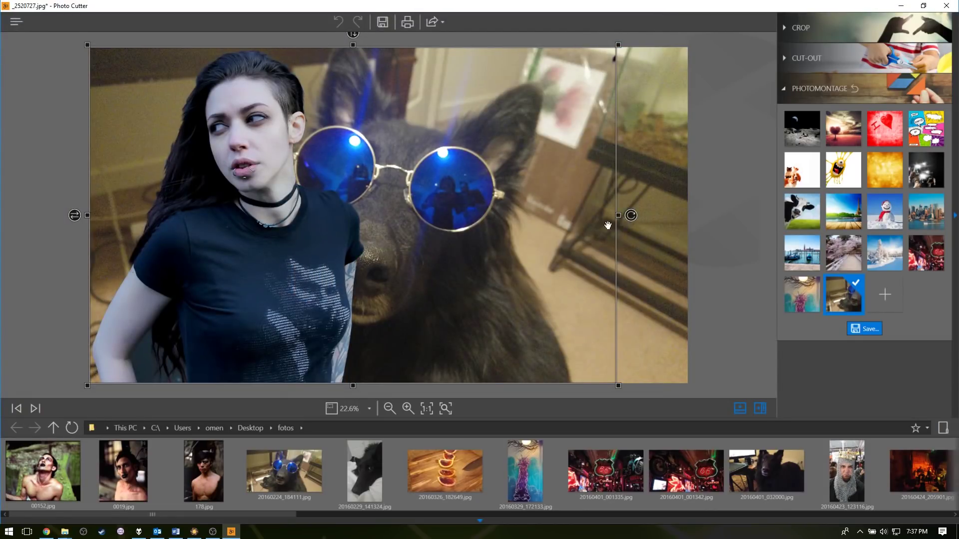
# Move and shrink the woman left of the sunglasses dog, then open 20160424_205901.jpg.
pyautogui.moveTo(503, 259); pyautogui.dragTo(483, 308)
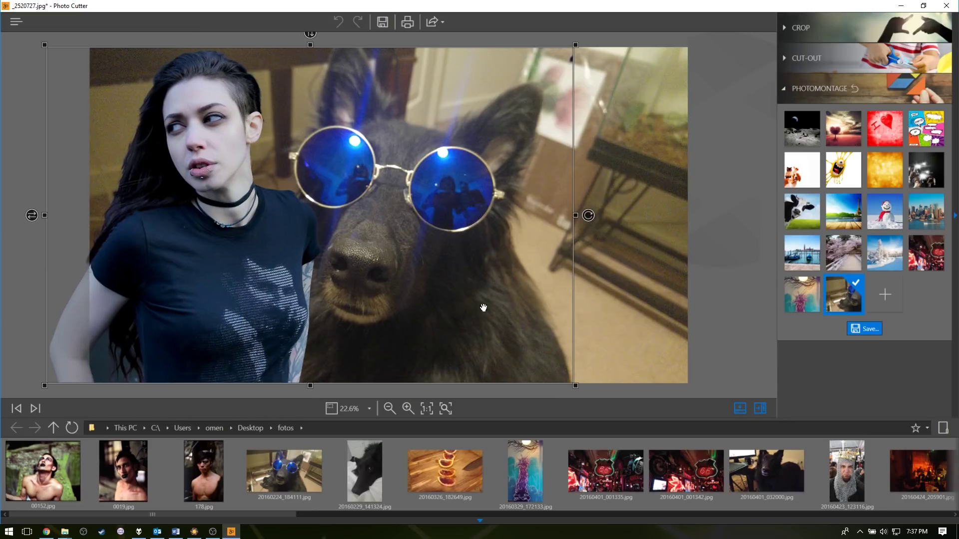
pyautogui.moveTo(577, 216); pyautogui.dragTo(568, 216)
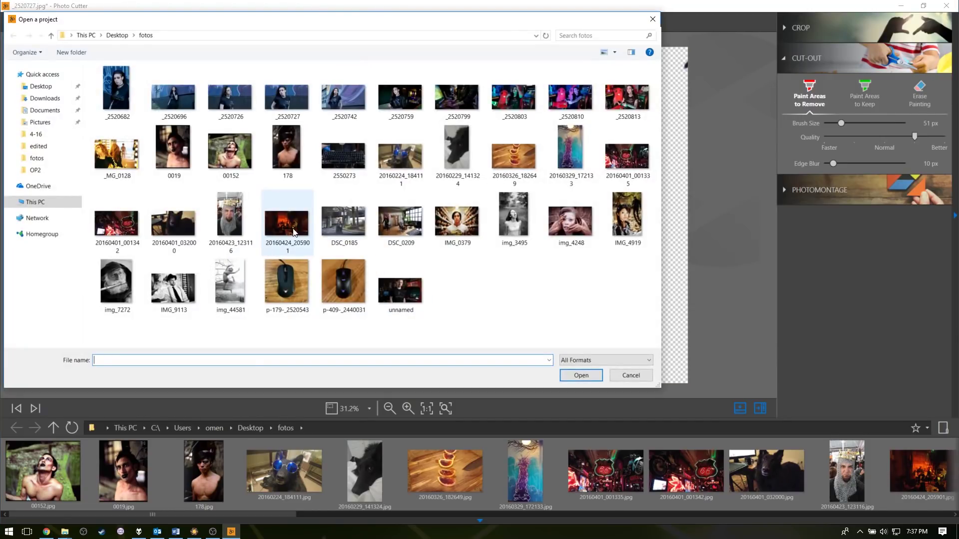
pyautogui.doubleClick(280, 226)
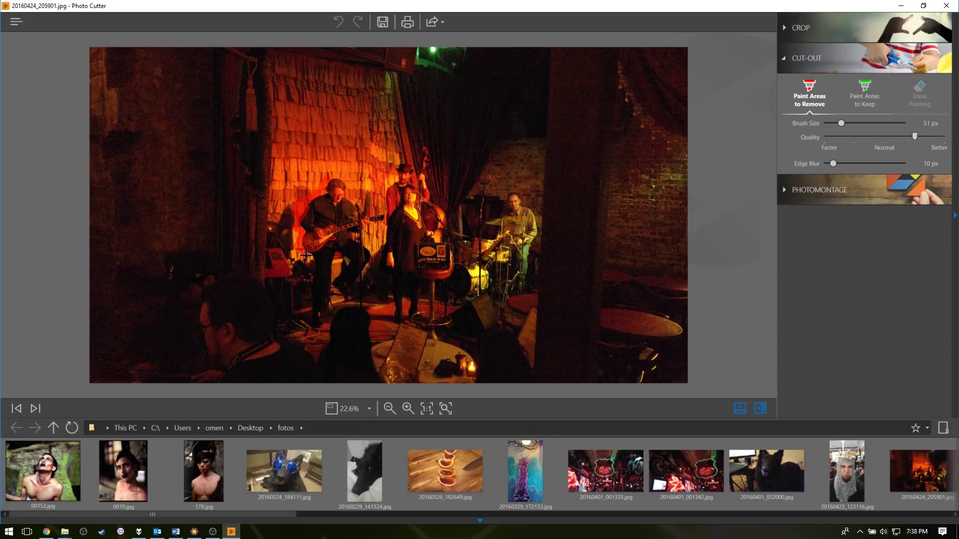
# Brush remove strokes around the guitarist and along the photo's left edge.
pyautogui.moveTo(306, 255)
pyautogui.mouseDown()
pyautogui.moveTo(298, 303)
pyautogui.moveTo(291, 186)
pyautogui.moveTo(322, 156)
pyautogui.moveTo(357, 164)
pyautogui.moveTo(345, 183)
pyautogui.mouseUp()
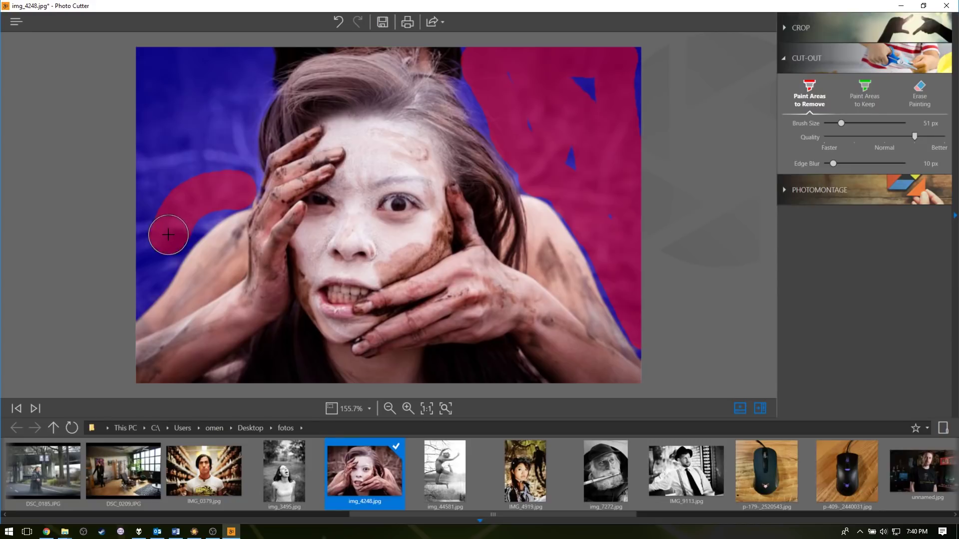
pyautogui.moveTo(167, 231)
pyautogui.mouseDown()
pyautogui.moveTo(145, 278)
pyautogui.moveTo(139, 235)
pyautogui.moveTo(170, 78)
pyautogui.moveTo(223, 53)
pyautogui.moveTo(244, 108)
pyautogui.moveTo(237, 185)
pyautogui.mouseUp()
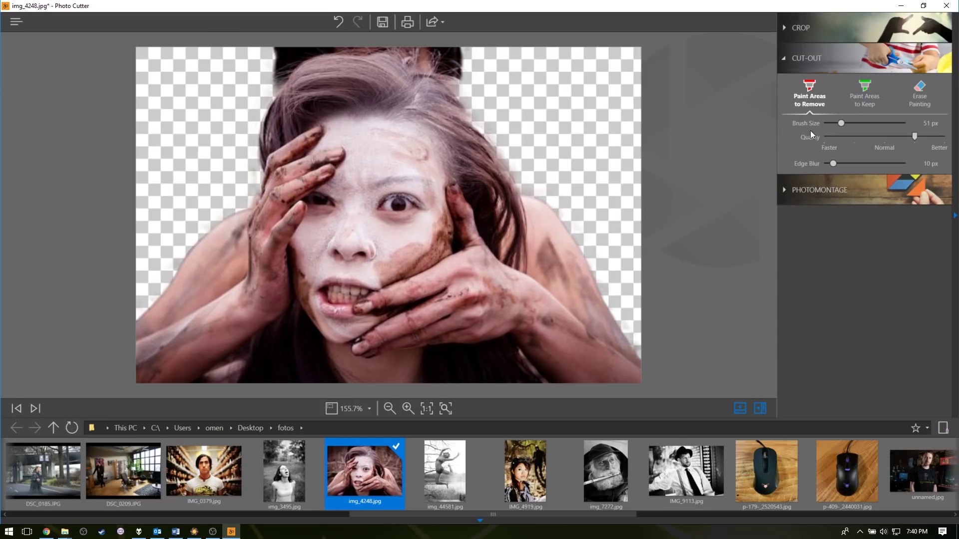
pyautogui.click(858, 92)
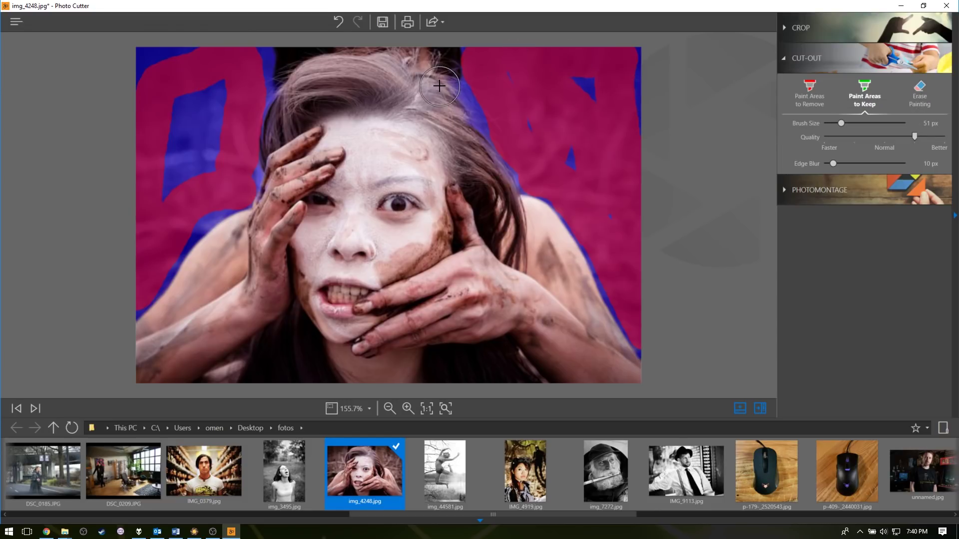
pyautogui.moveTo(424, 81)
pyautogui.mouseDown()
pyautogui.moveTo(441, 85)
pyautogui.moveTo(472, 143)
pyautogui.mouseUp()
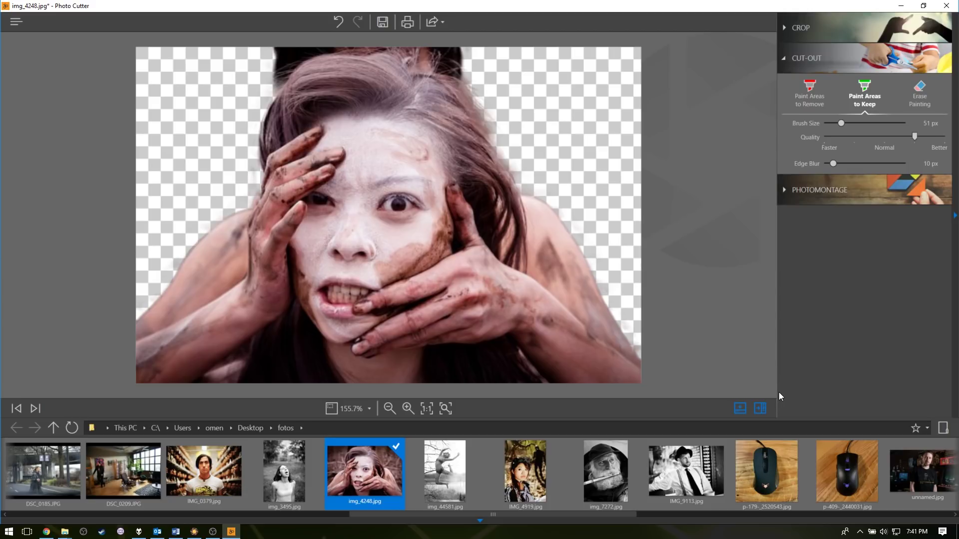
pyautogui.click(826, 26)
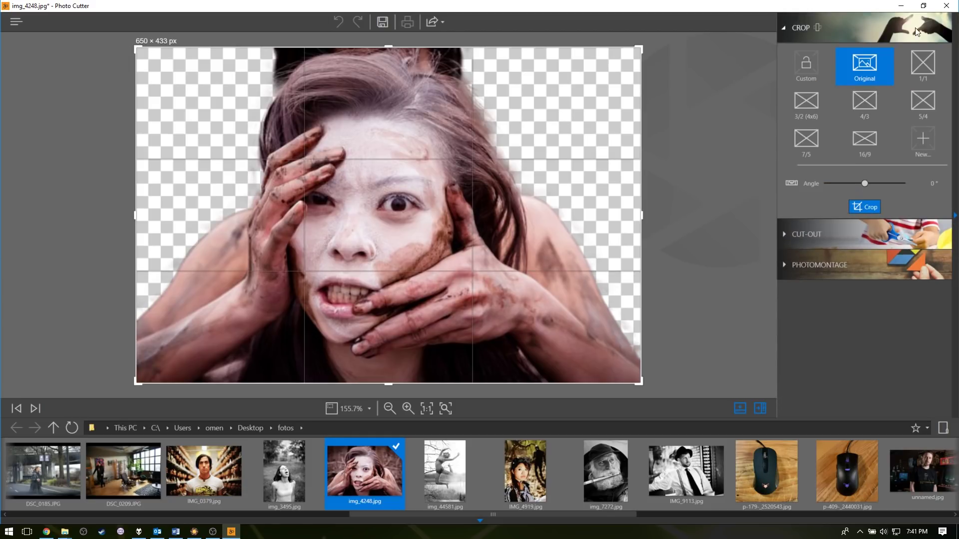
pyautogui.click(482, 522)
pyautogui.click(484, 523)
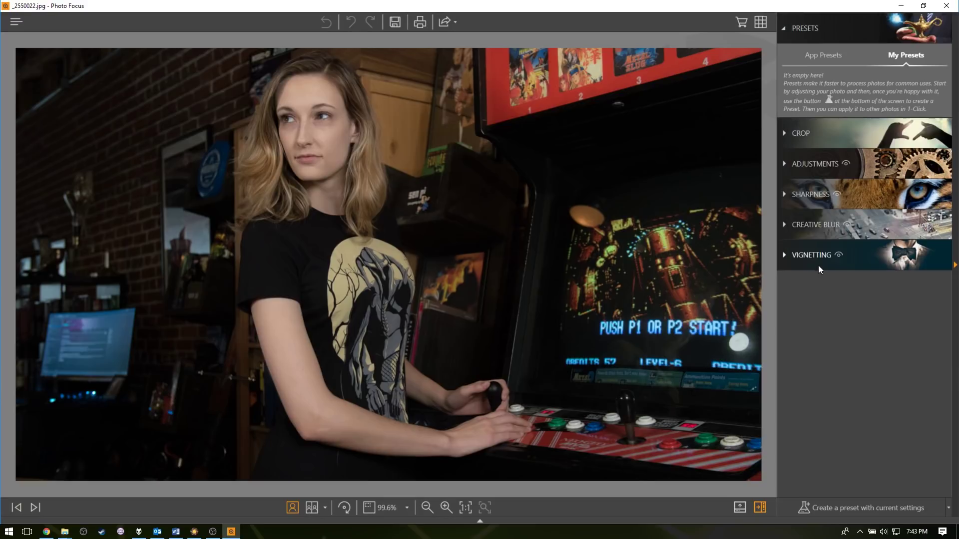
# Set Sharpness Amount to 156%, browse Adjustments, Creative Blur and Vignetting, then close Photo Focus.
pyautogui.click(826, 191)
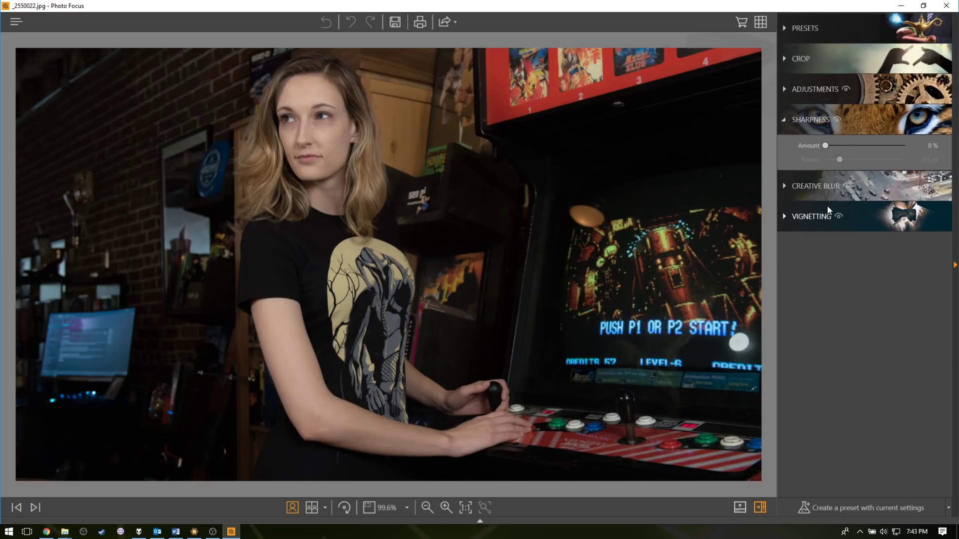
pyautogui.moveTo(826, 145); pyautogui.dragTo(852, 147)
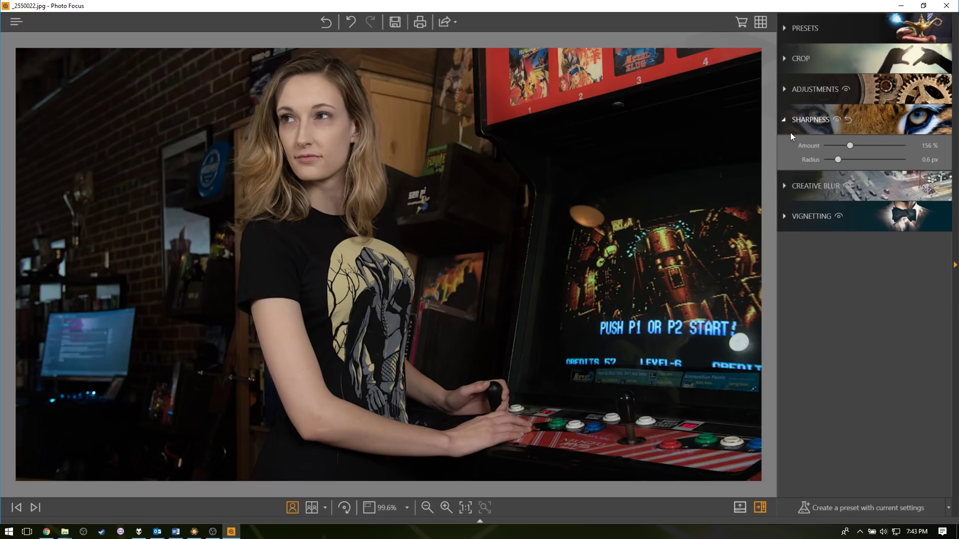
pyautogui.click(785, 92)
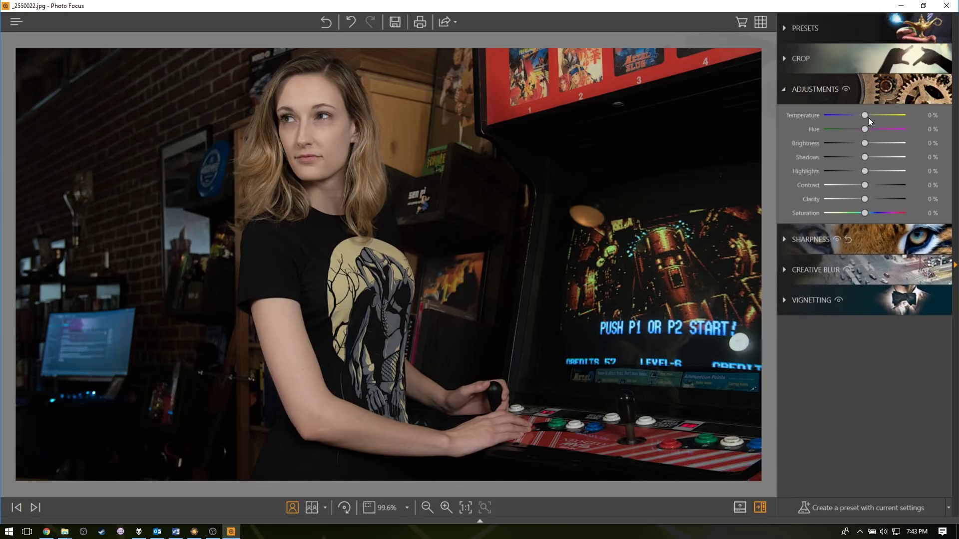
pyautogui.click(783, 271)
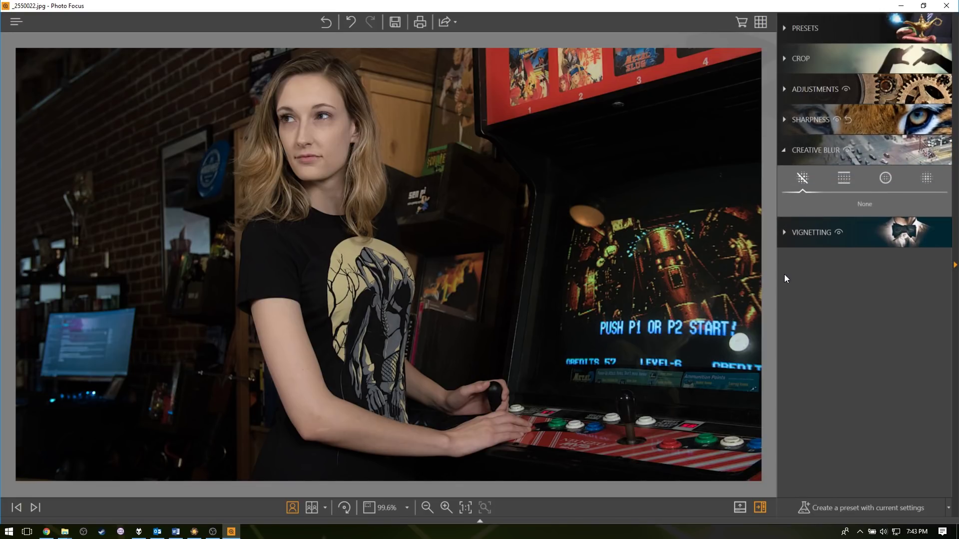
pyautogui.click(784, 232)
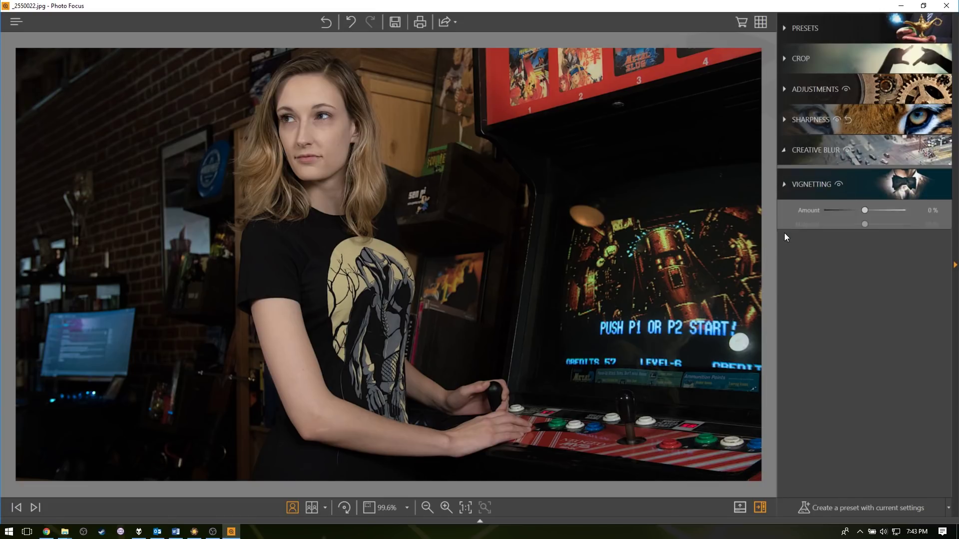
pyautogui.click(785, 120)
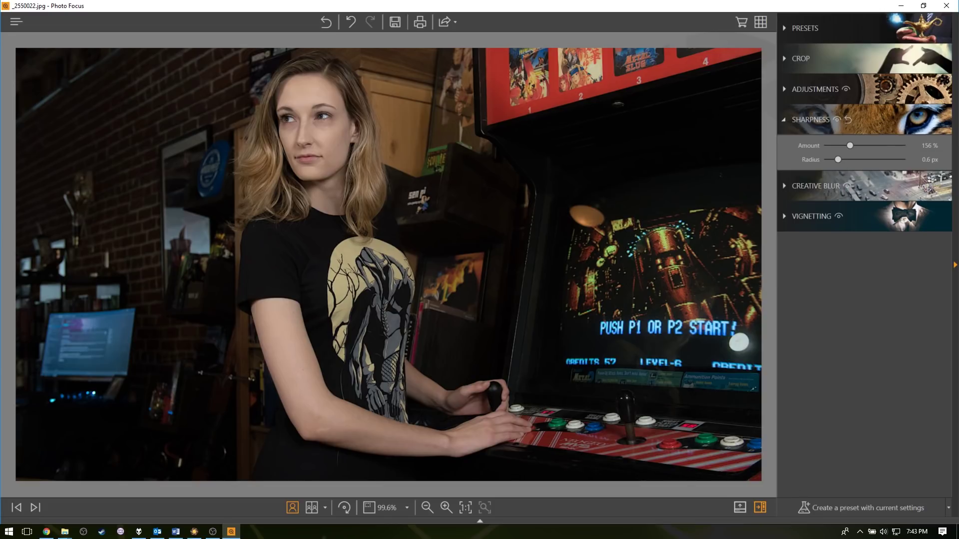
pyautogui.click(946, 6)
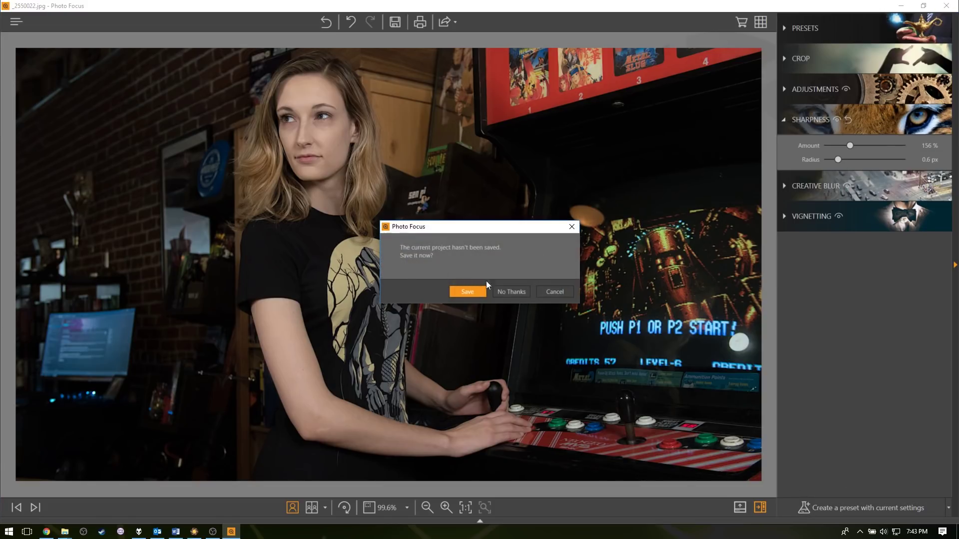
pyautogui.click(511, 292)
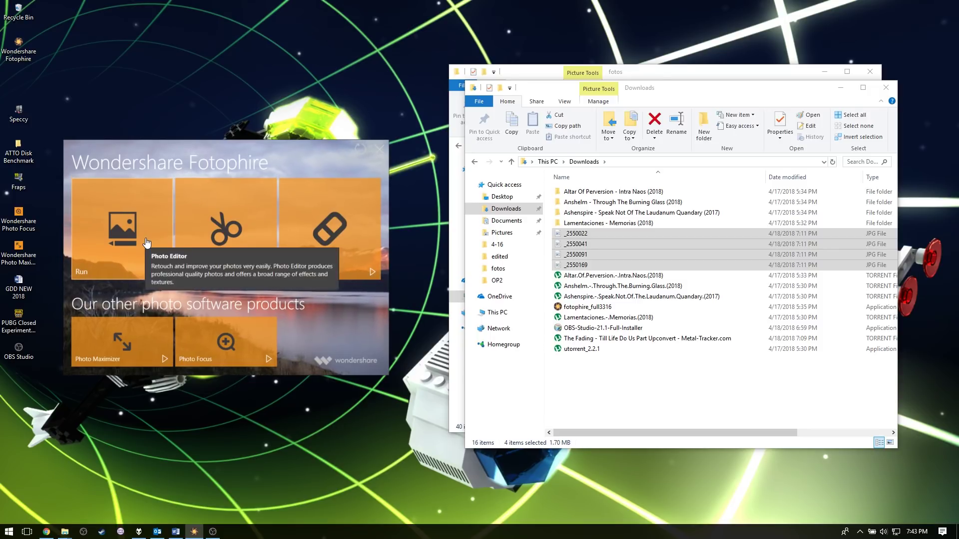
# Launch Photo Editor and open p-179-_2520543.jpg from the Desktop fotos folder.
pyautogui.click(118, 219)
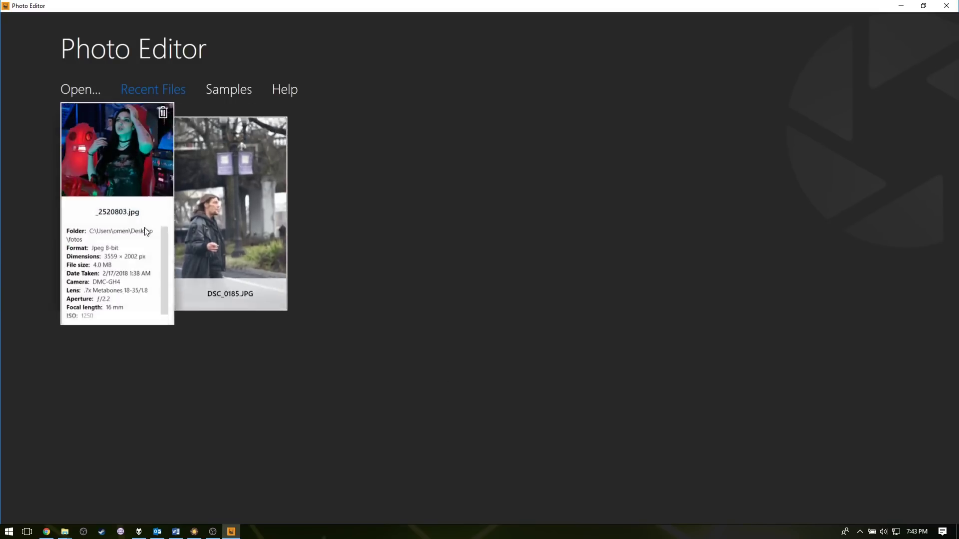
pyautogui.click(80, 91)
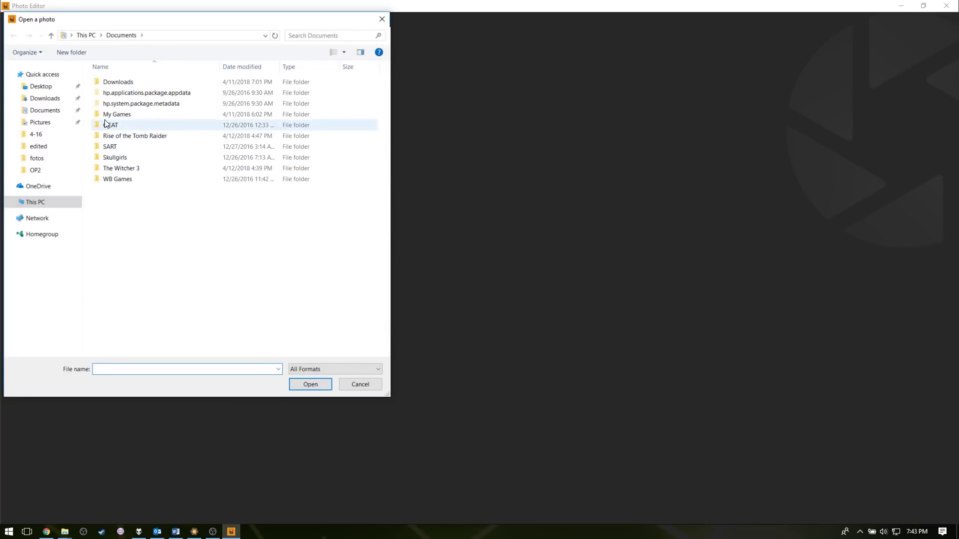
pyautogui.click(37, 158)
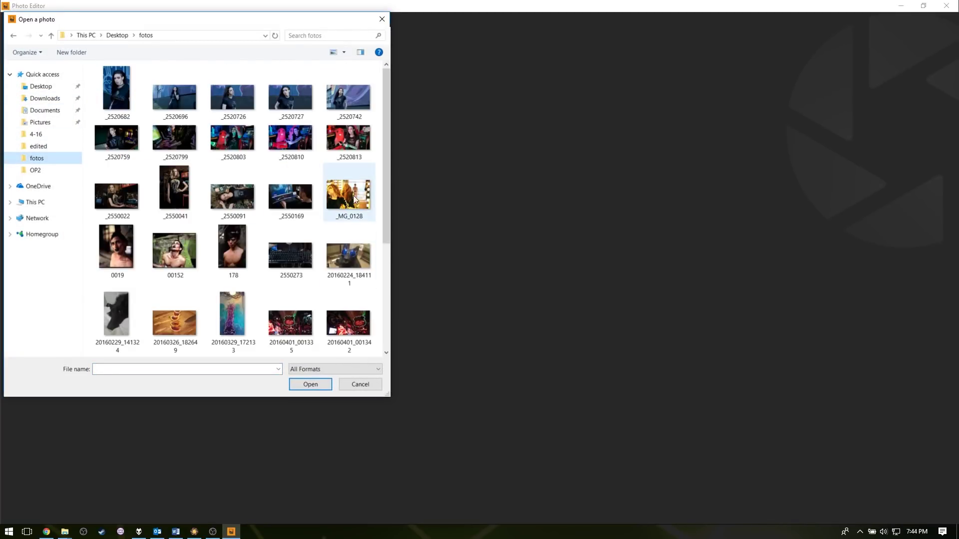
pyautogui.scroll(-3, 321, 237)
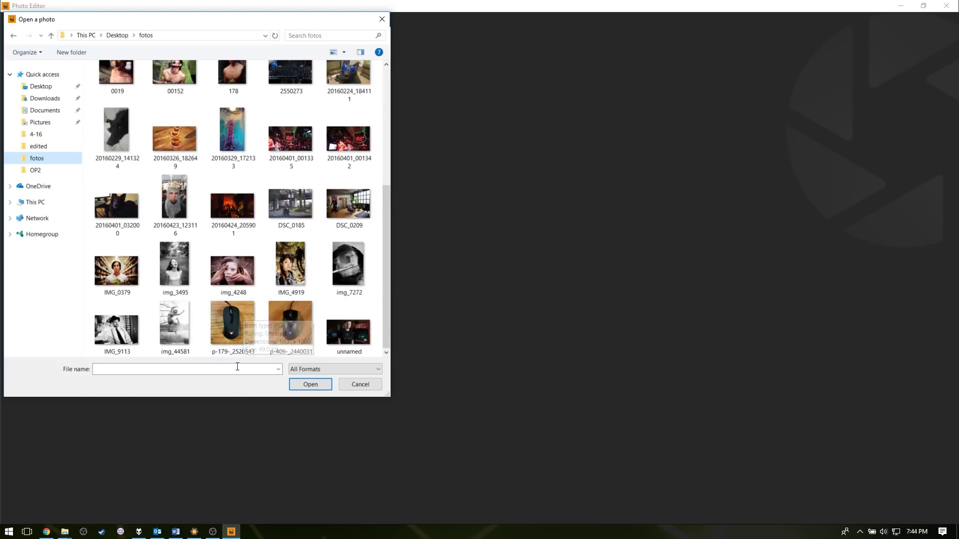
pyautogui.doubleClick(233, 333)
# Scroll the Effects previews from Black & White down to the Color set.
pyautogui.scroll(-3, 827, 334)
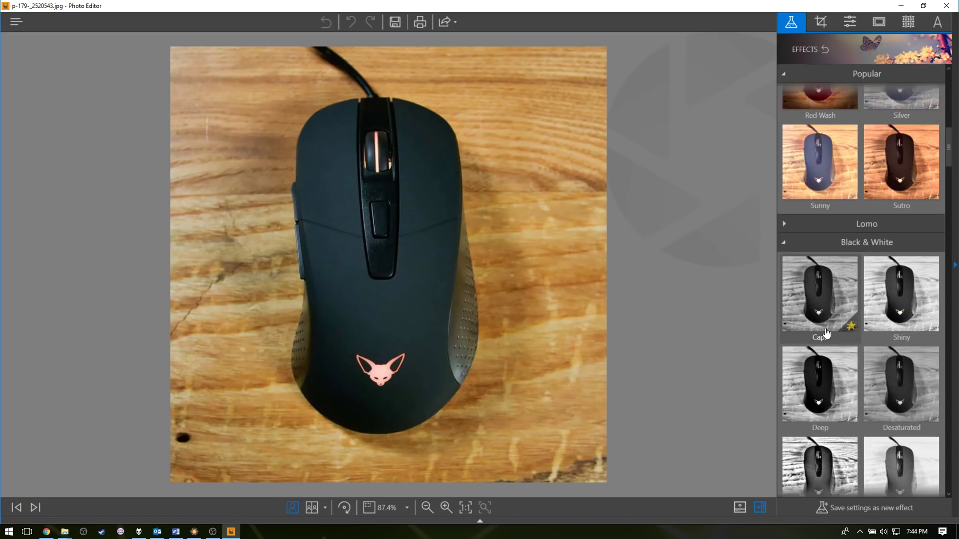
pyautogui.scroll(-10, 826, 333)
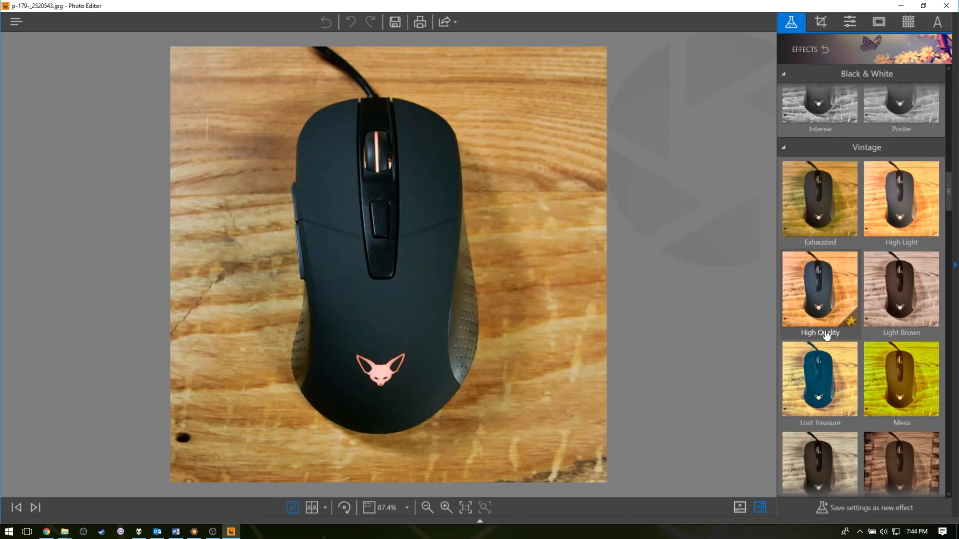
pyautogui.scroll(-10, 827, 335)
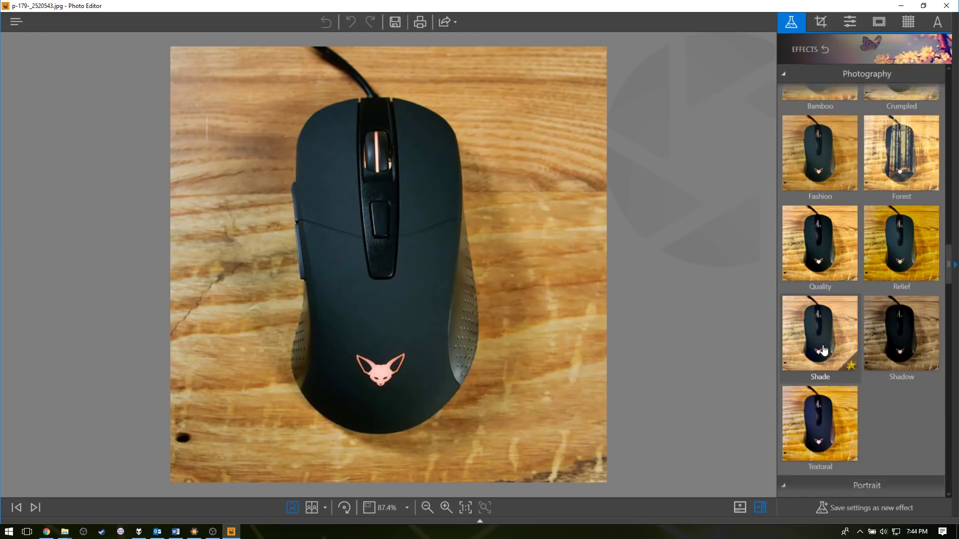
pyautogui.scroll(-8, 823, 349)
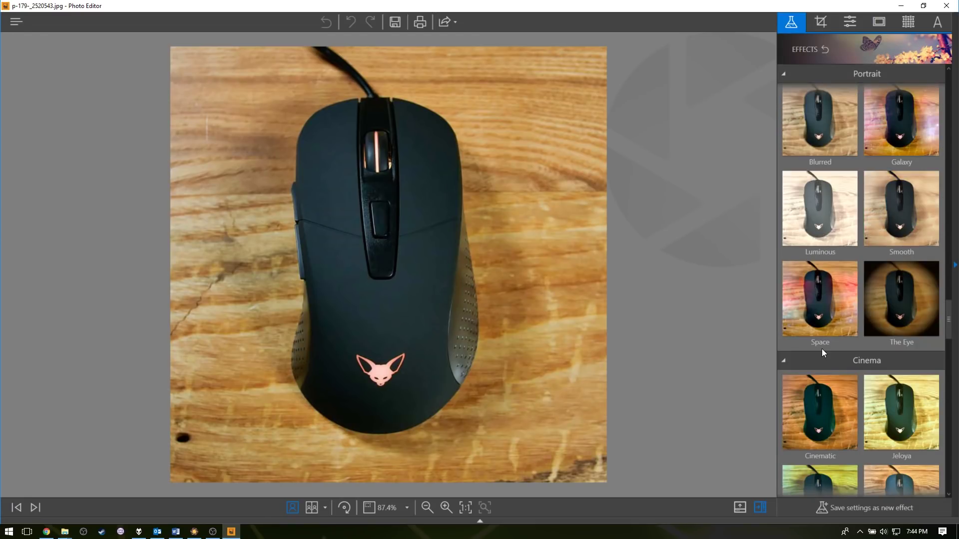
pyautogui.scroll(-8, 822, 348)
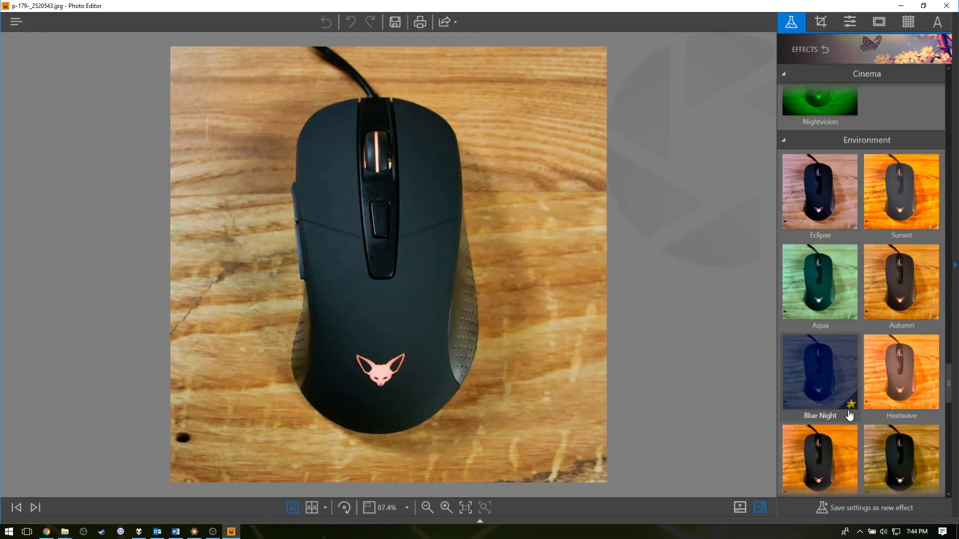
pyautogui.scroll(-3, 849, 415)
pyautogui.scroll(-5, 849, 414)
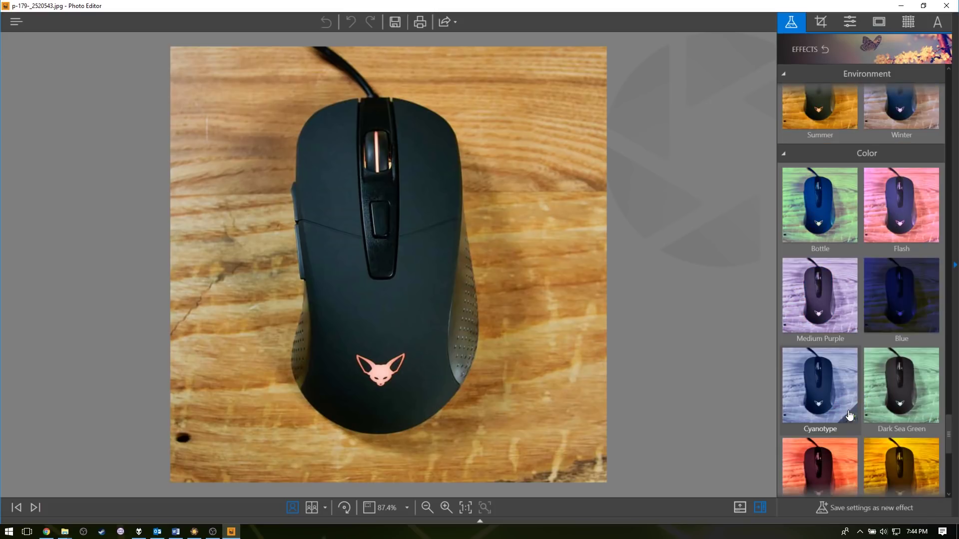
pyautogui.scroll(-3, 849, 414)
pyautogui.scroll(-3, 849, 415)
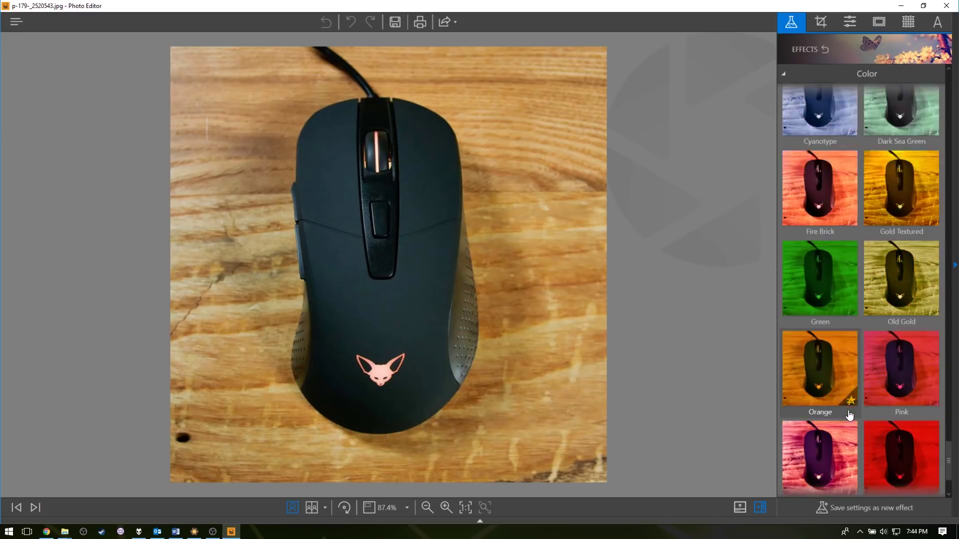
pyautogui.scroll(-1, 849, 415)
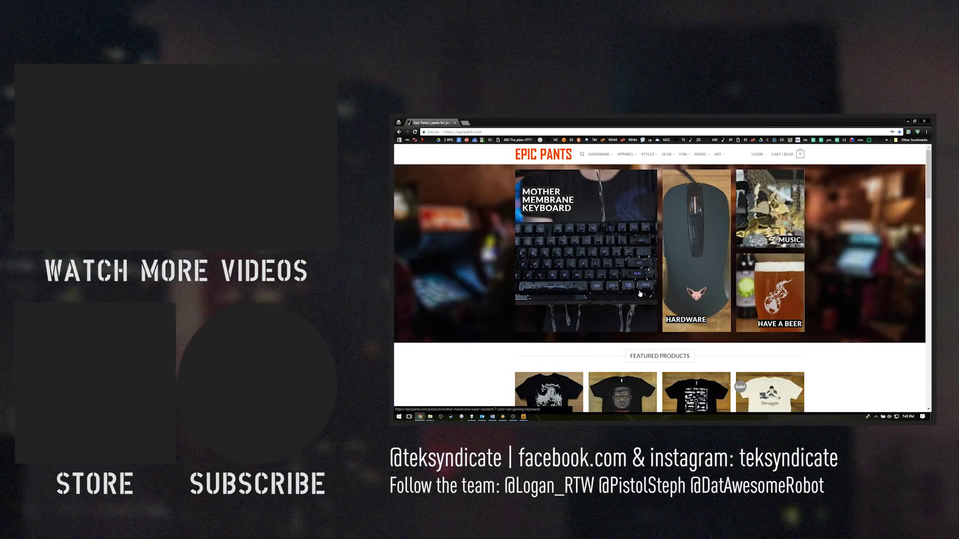
# Open the first featured shirt on the Epic Pants page in a new background tab.
pyautogui.scroll(-3, 567, 296)
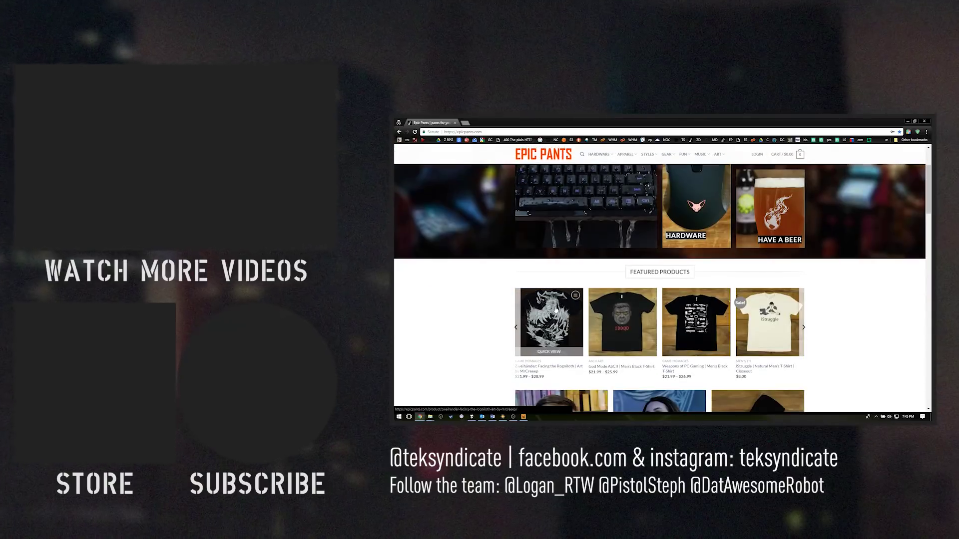
pyautogui.middleClick(568, 300)
pyautogui.scroll(3, 706, 250)
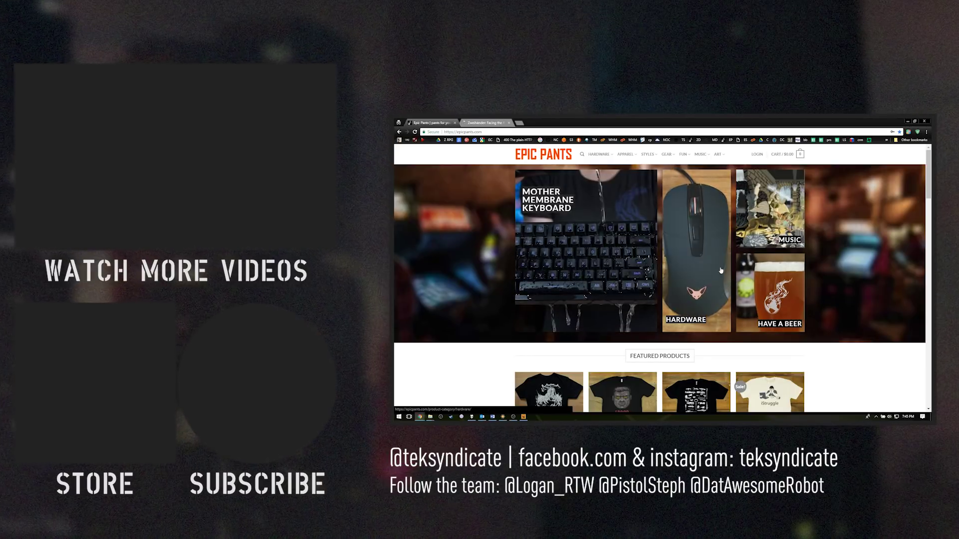
# Open the Music category in its own tab, then open the Daemon Slayer album page from it.
pyautogui.middleClick(763, 232)
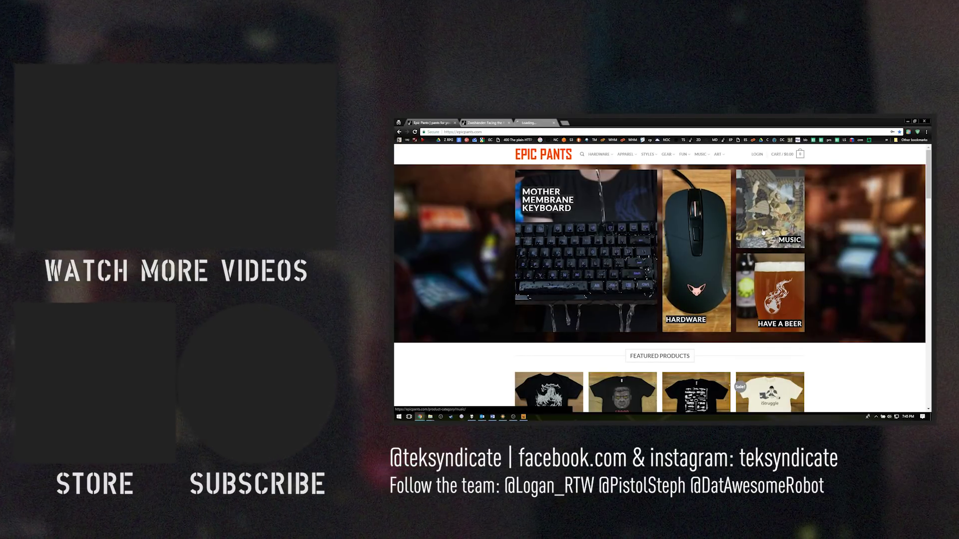
pyautogui.hotkey('ctrl', 'Tab')
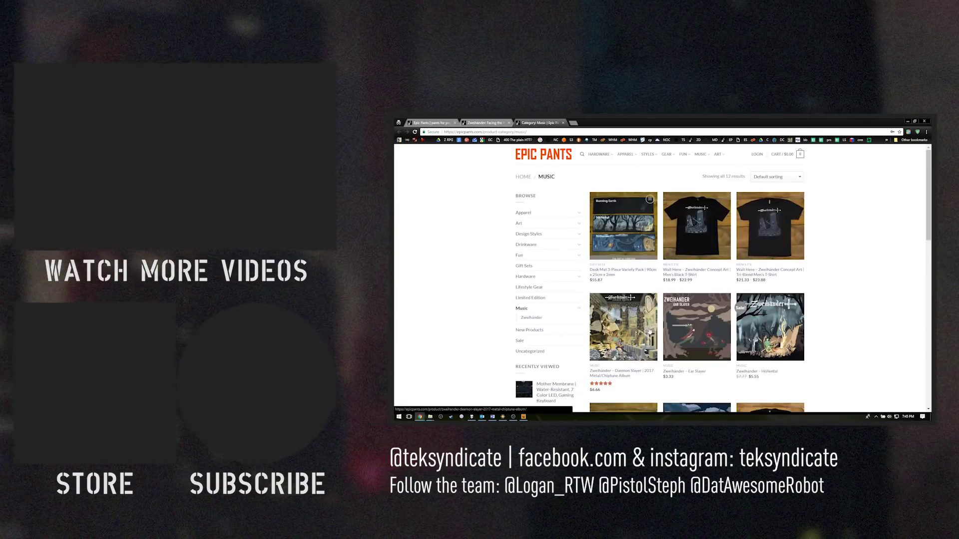
pyautogui.scroll(-2, 628, 331)
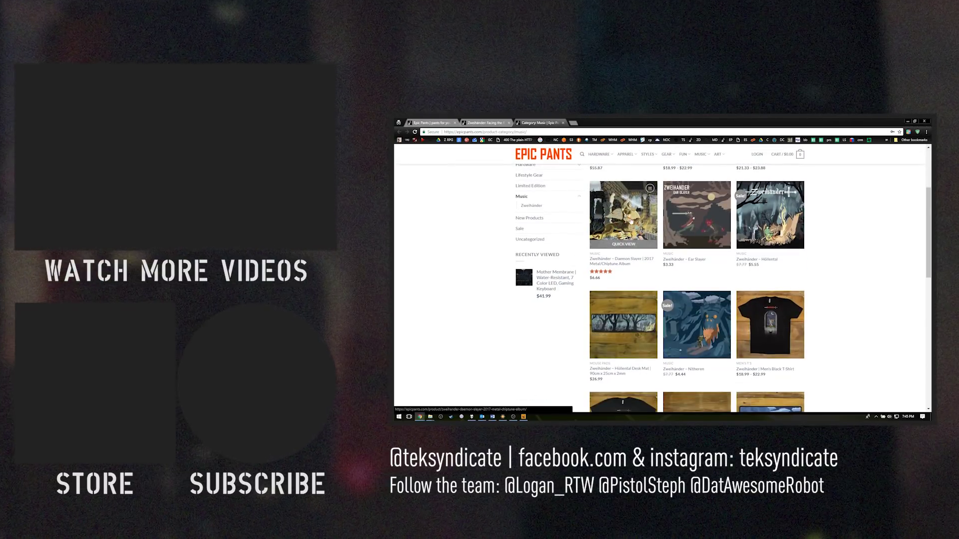
pyautogui.click(646, 269)
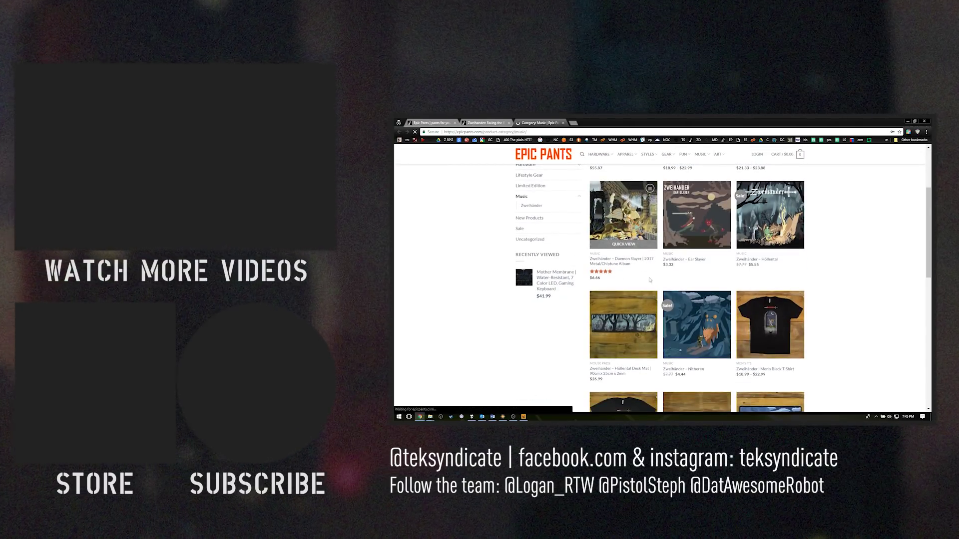